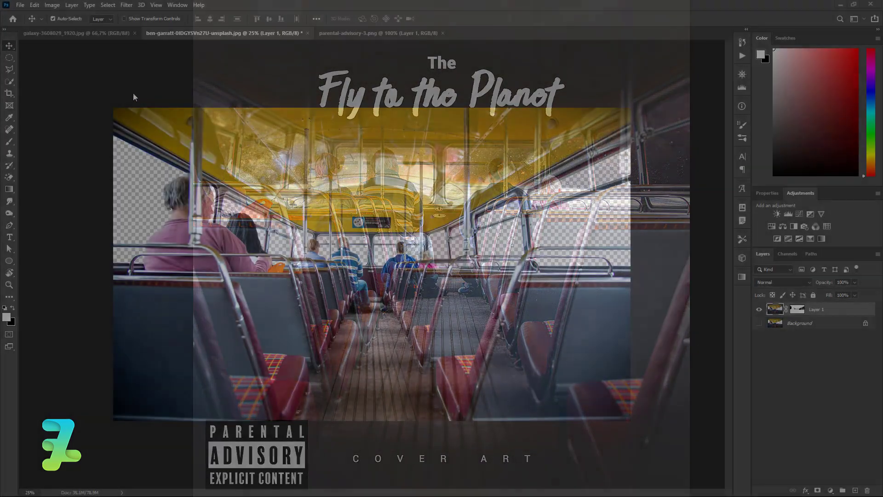
# Create a new 3000 × 3000 pixel document, Untitled-1
pyautogui.click(21, 5)
pyautogui.click(23, 15)
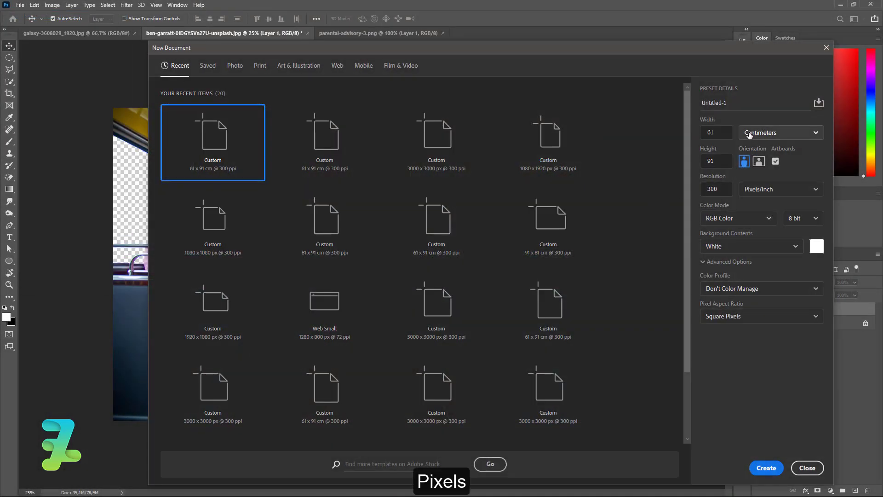
pyautogui.click(749, 133)
pyautogui.click(746, 145)
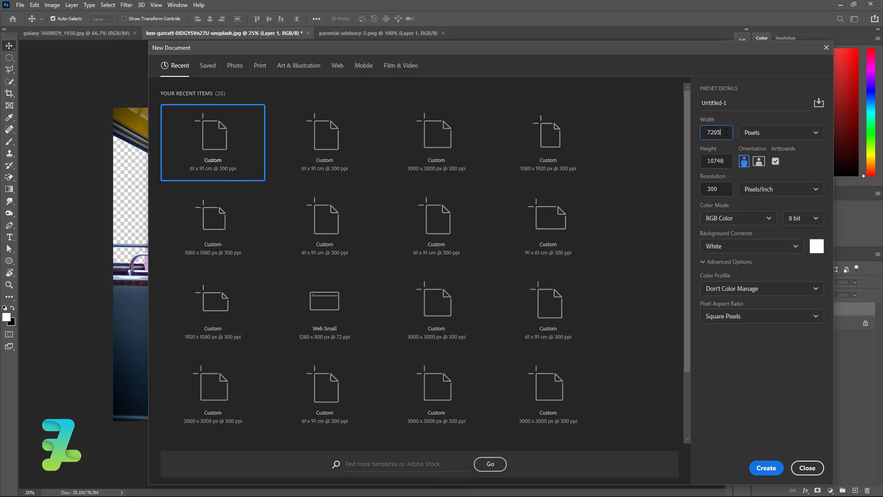
pyautogui.doubleClick(726, 132)
pyautogui.write('3000')
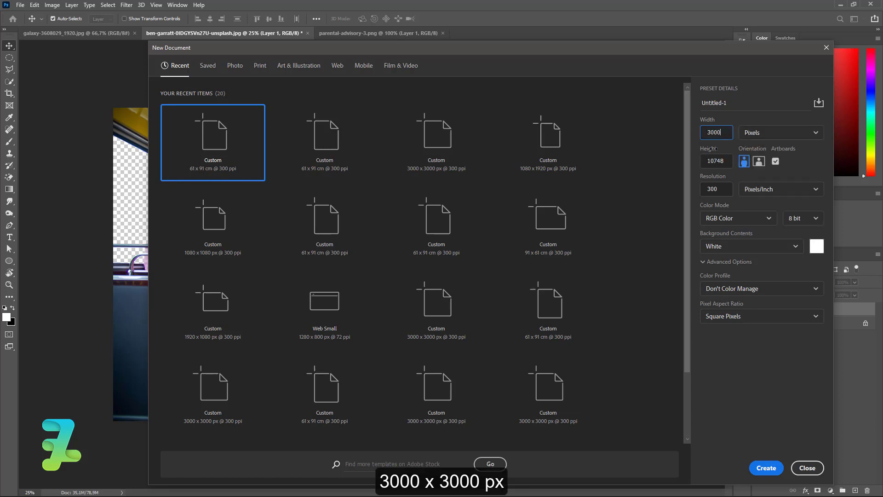
pyautogui.doubleClick(708, 160)
pyautogui.write('3000')
pyautogui.click(765, 468)
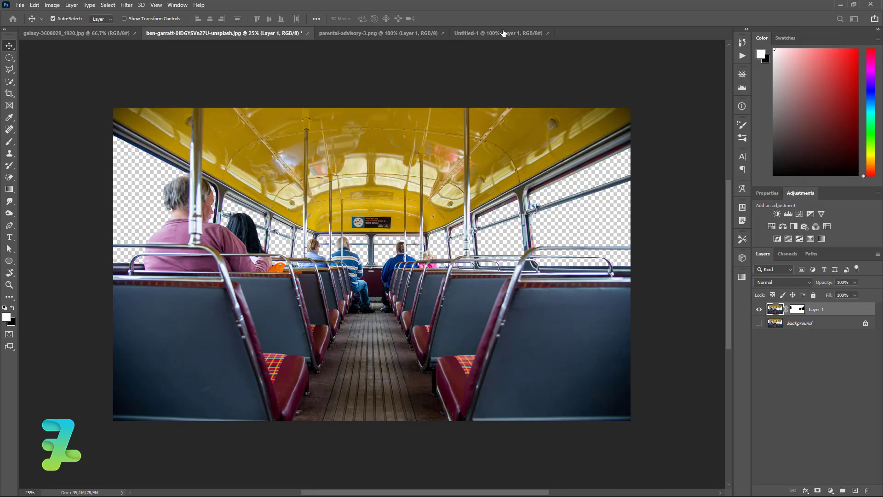
# Copy the cut-out bus layer from the bus photo onto the new square document
pyautogui.click(501, 34)
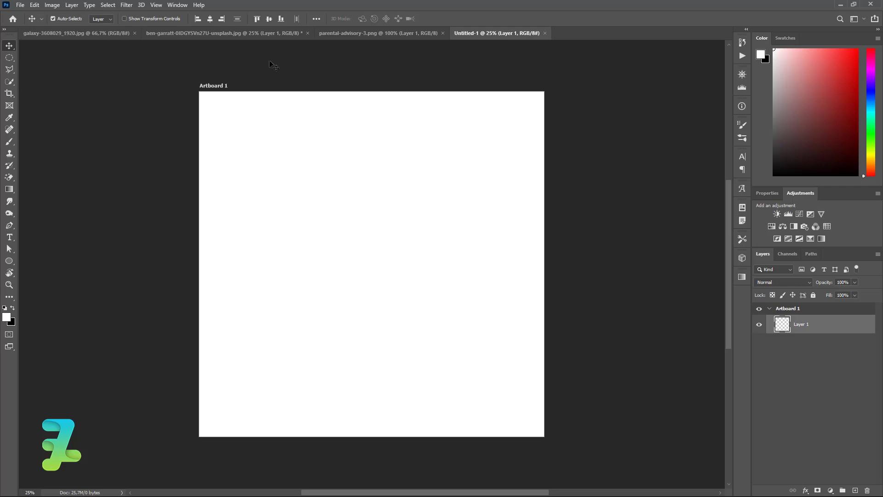
pyautogui.click(198, 34)
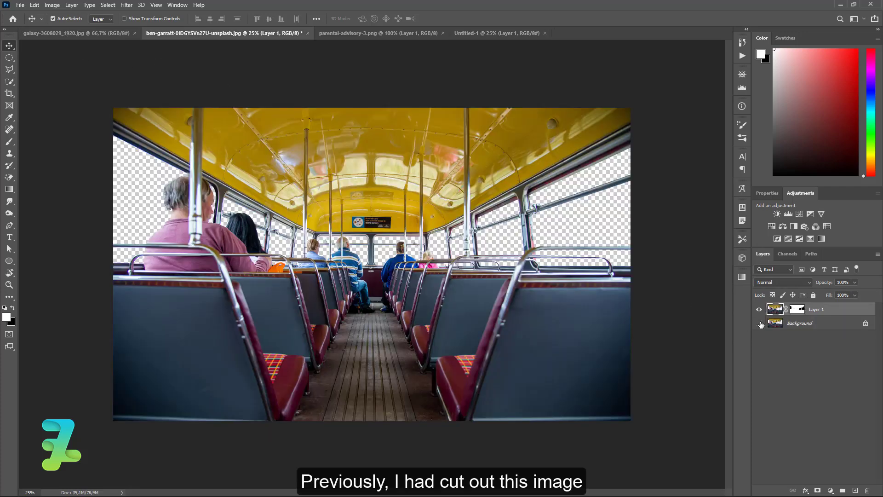
pyautogui.click(759, 323)
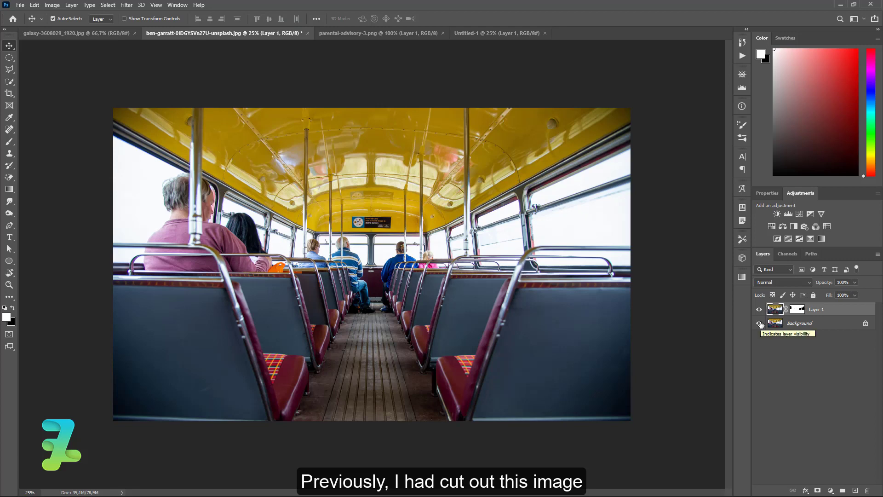
pyautogui.click(759, 323)
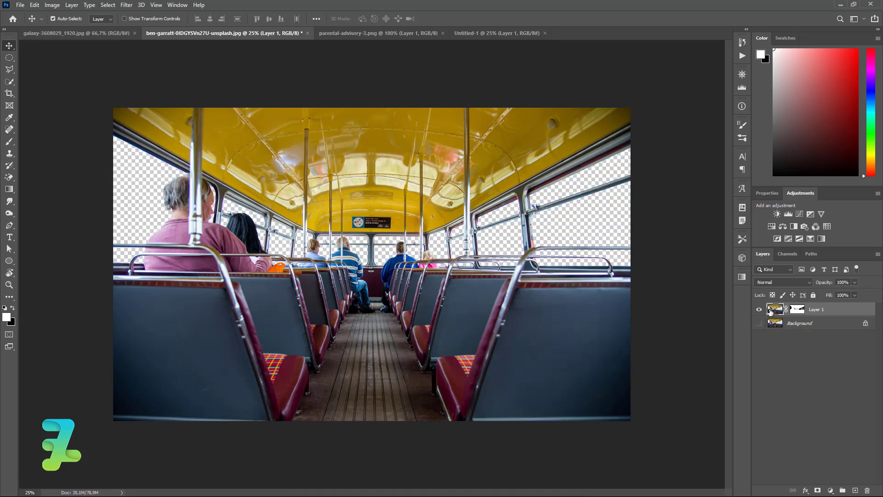
pyautogui.rightClick(248, 33)
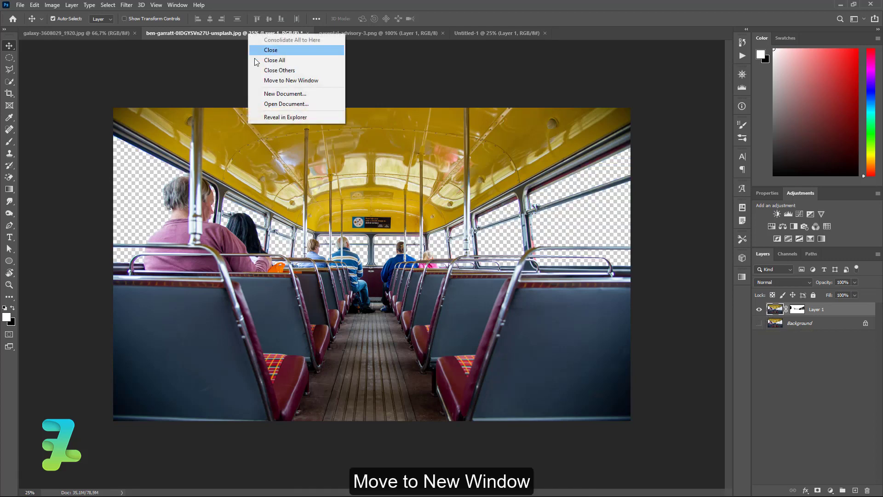
pyautogui.click(263, 81)
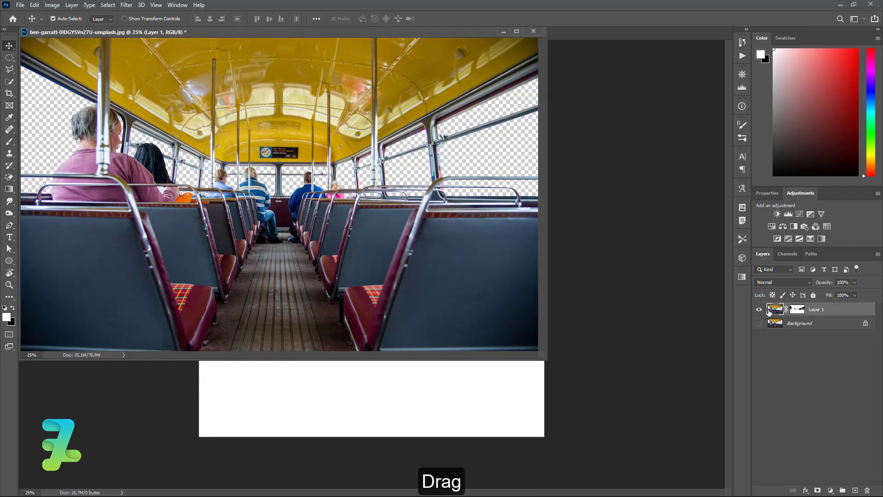
pyautogui.moveTo(785, 309); pyautogui.dragTo(460, 410)
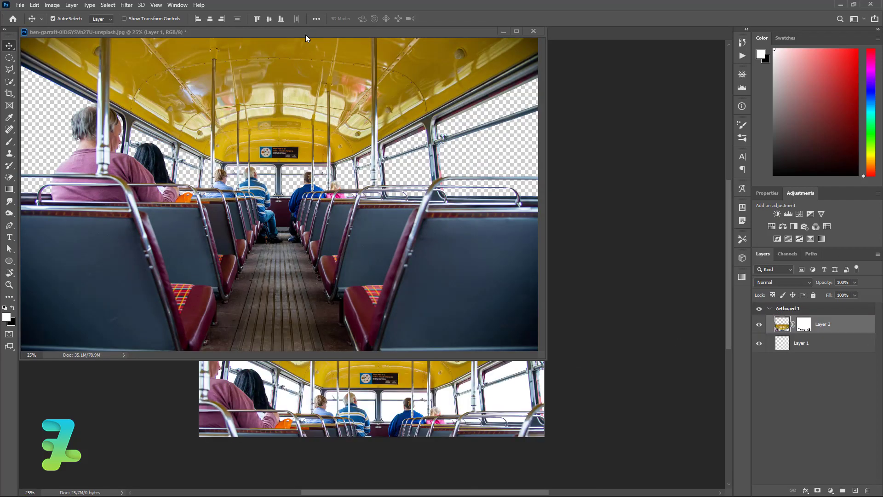
pyautogui.moveTo(306, 35); pyautogui.dragTo(421, 37)
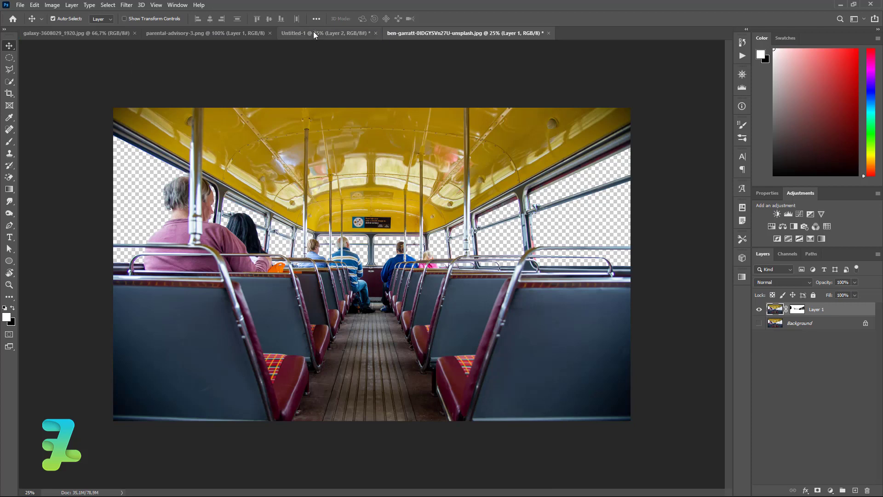
# Scale the bus image to about 135% and position it to fill the square cover
pyautogui.click(313, 33)
pyautogui.moveTo(386, 325)
pyautogui.mouseDown()
pyautogui.moveTo(379, 166)
pyautogui.moveTo(377, 187)
pyautogui.mouseUp()
pyautogui.hotkey('ctrl', 't')
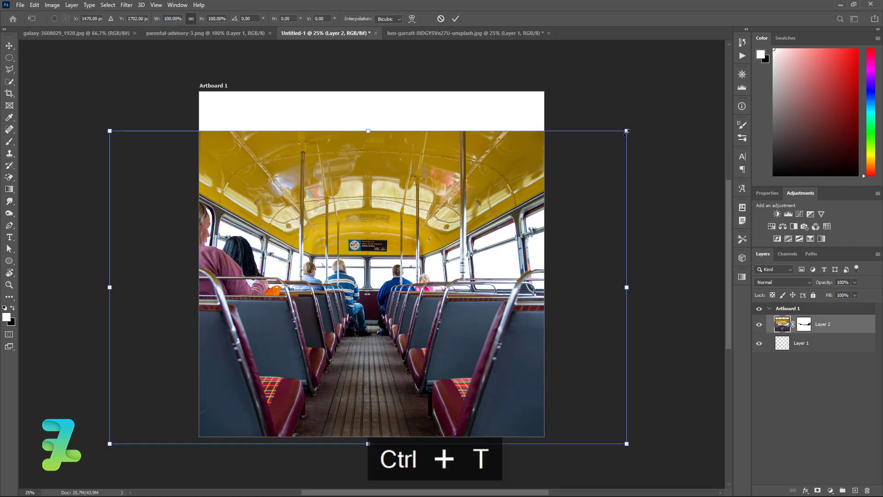
pyautogui.moveTo(626, 131); pyautogui.dragTo(716, 75)
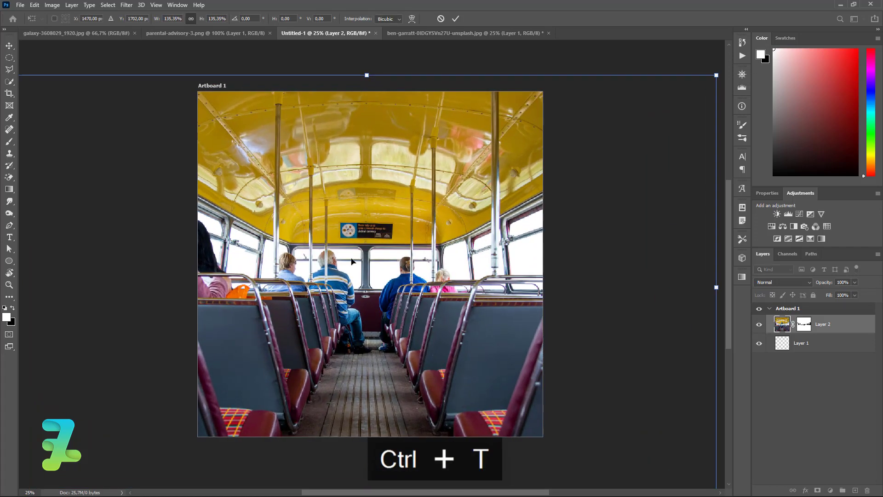
pyautogui.moveTo(351, 262); pyautogui.dragTo(354, 202)
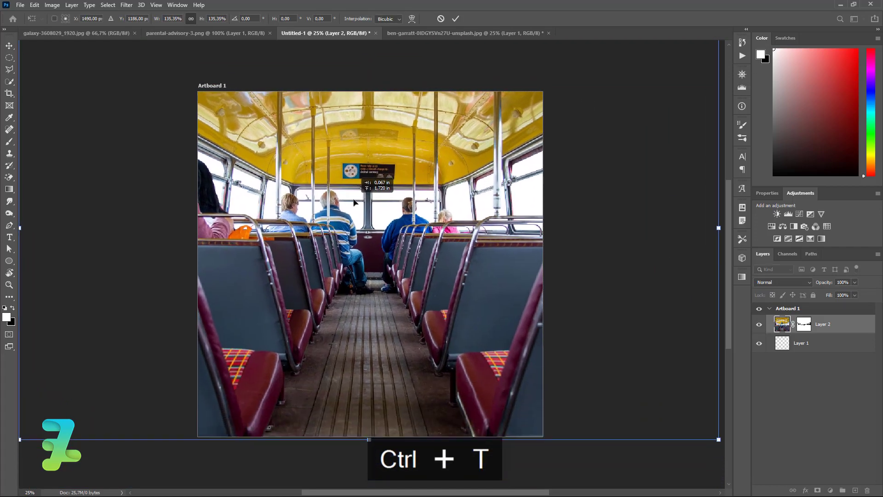
pyautogui.moveTo(354, 203); pyautogui.dragTo(354, 206)
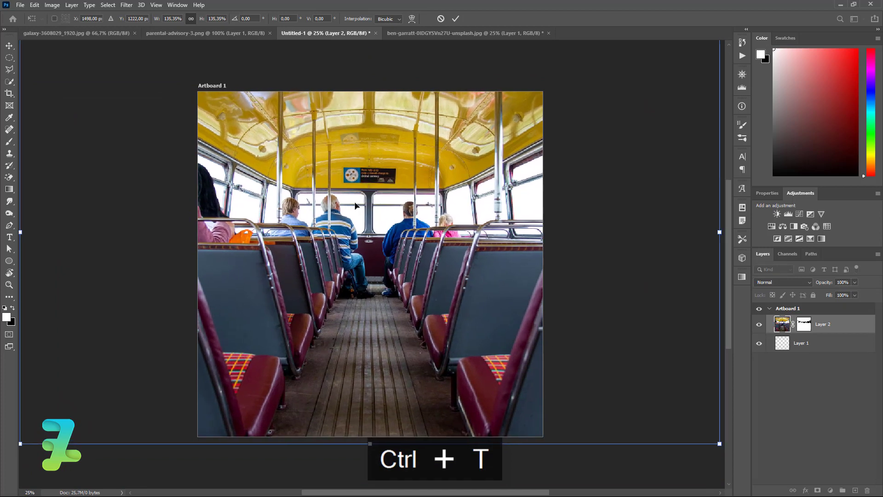
pyautogui.click(8, 47)
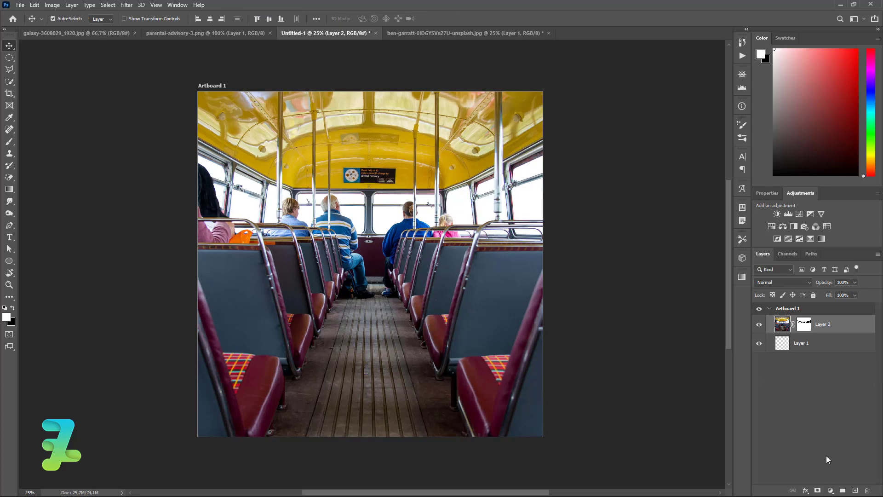
# Add a clipped Brightness/Contrast adjustment with brightness -106 and contrast 20
pyautogui.click(829, 490)
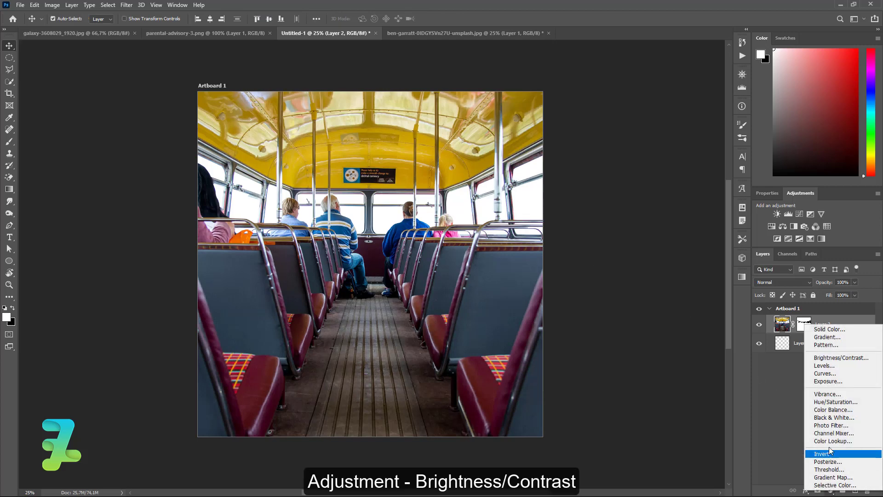
pyautogui.click(832, 357)
pyautogui.click(812, 294)
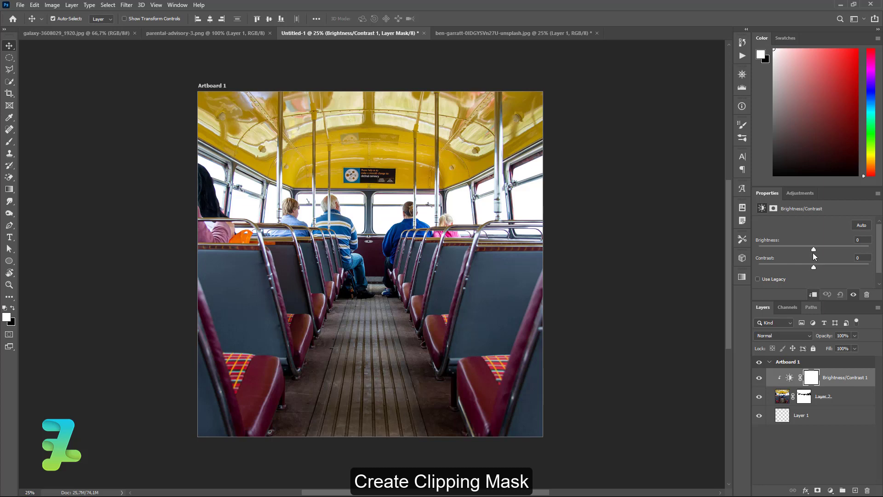
pyautogui.moveTo(813, 251); pyautogui.dragTo(775, 250)
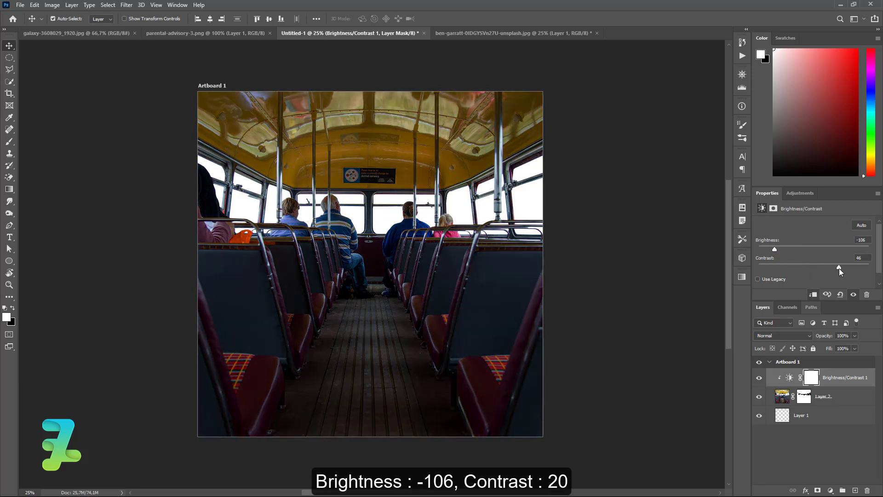
pyautogui.moveTo(839, 269); pyautogui.dragTo(797, 273)
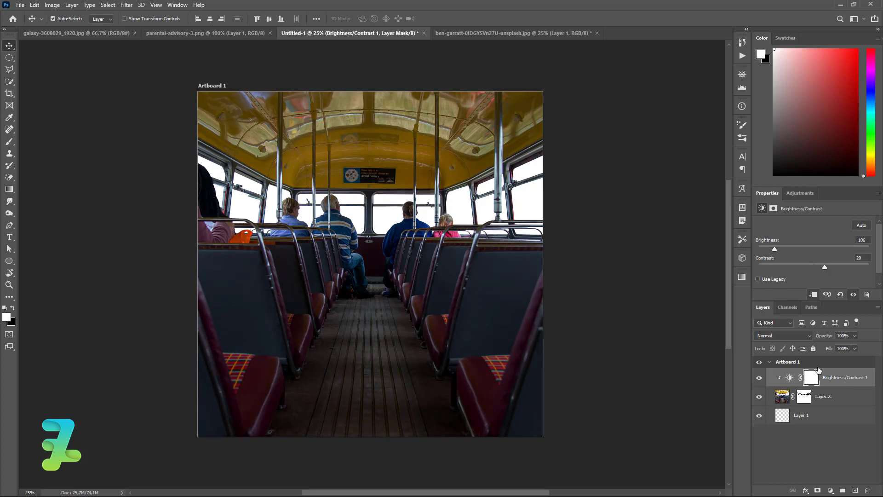
# Paint the adjustment mask with a large brush so the darkening stays on the ceiling
pyautogui.click(811, 378)
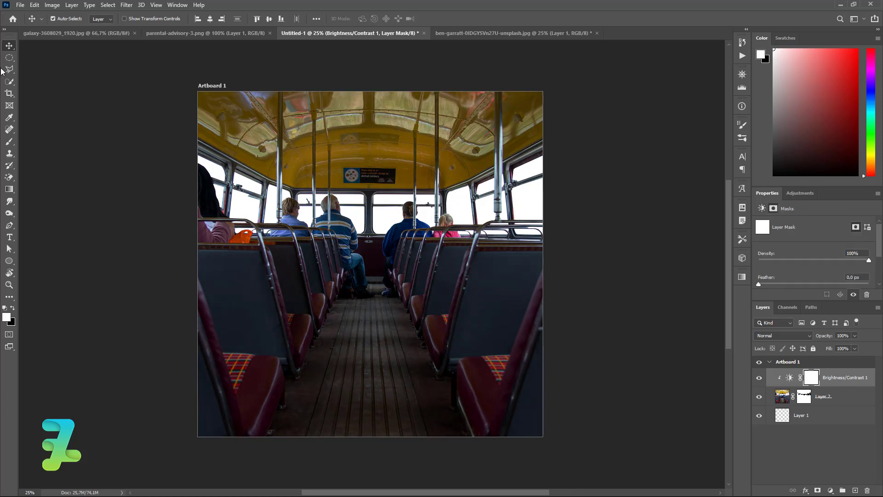
pyautogui.click(9, 141)
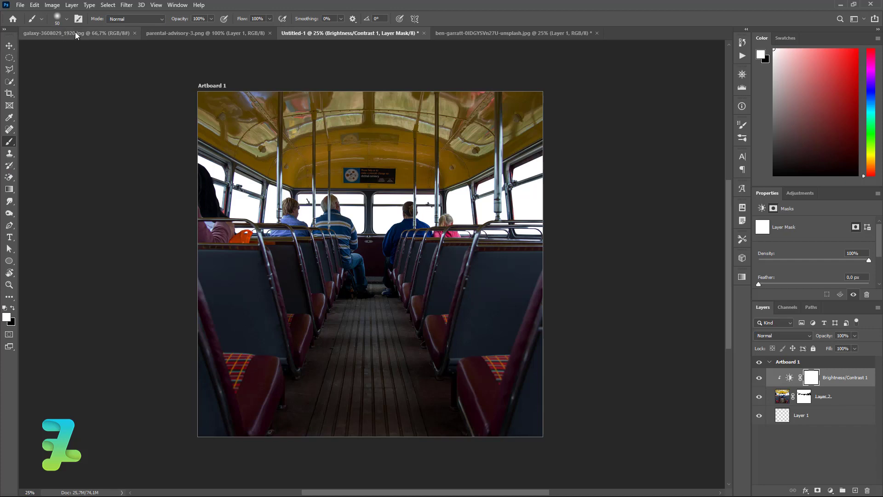
pyautogui.click(13, 308)
pyautogui.press(']')
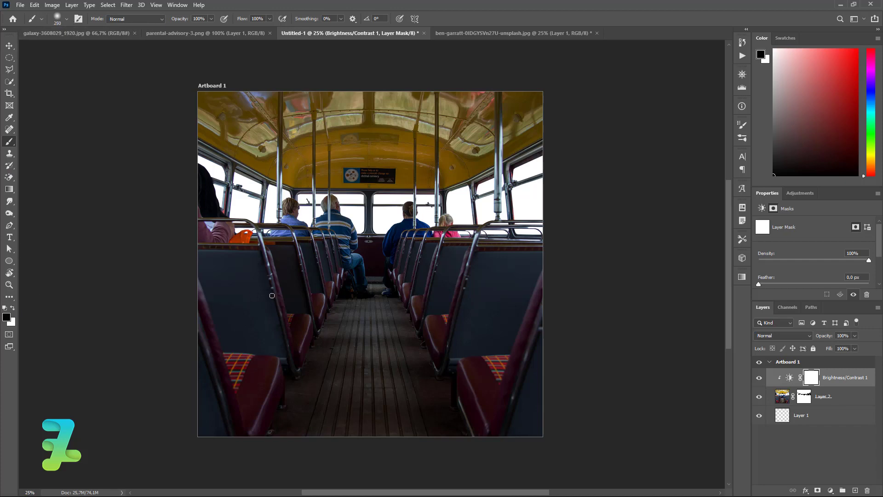
pyautogui.press(']')
pyautogui.press(']')
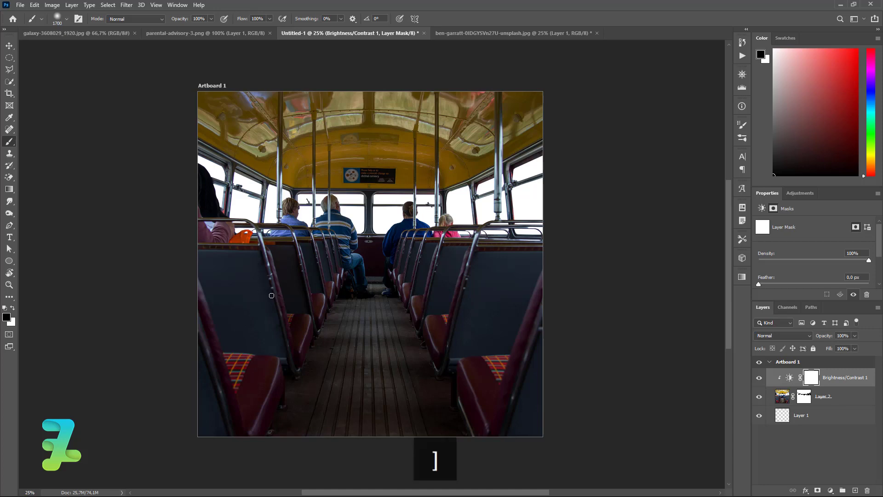
pyautogui.moveTo(239, 375)
pyautogui.mouseDown()
pyautogui.moveTo(518, 284)
pyautogui.moveTo(167, 296)
pyautogui.moveTo(59, 197)
pyautogui.moveTo(20, 296)
pyautogui.moveTo(23, 347)
pyautogui.mouseUp()
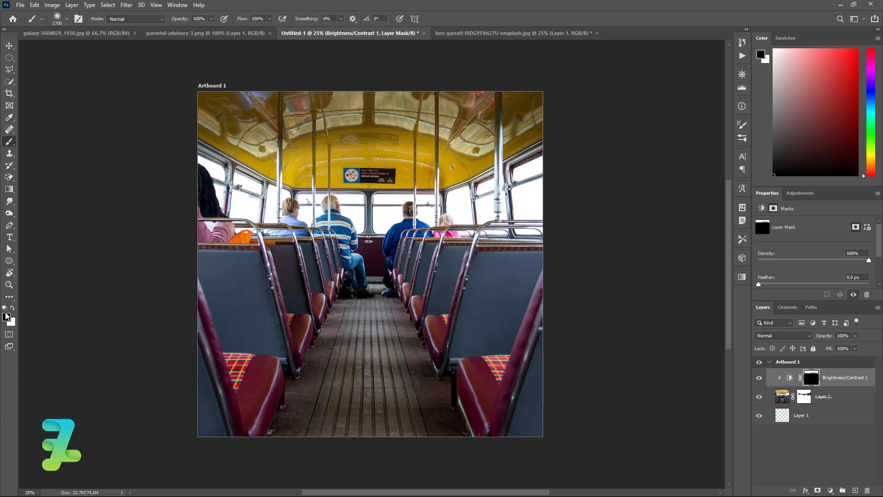
pyautogui.click(12, 308)
pyautogui.moveTo(402, 93)
pyautogui.mouseDown()
pyautogui.moveTo(290, 98)
pyautogui.moveTo(405, 100)
pyautogui.moveTo(465, 89)
pyautogui.moveTo(154, 95)
pyautogui.mouseUp()
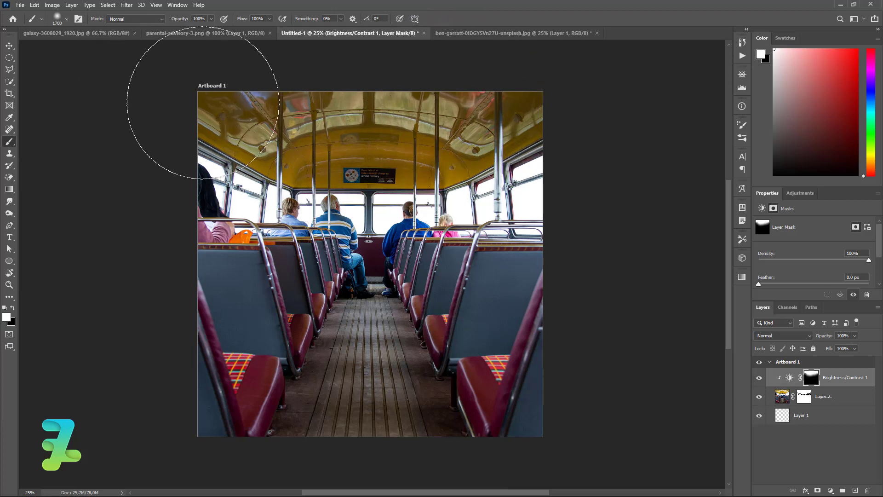
pyautogui.click(13, 46)
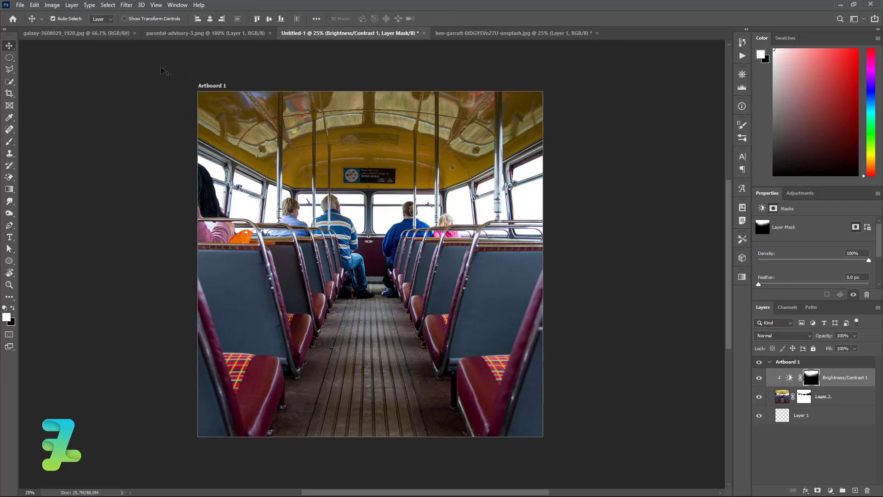
# Bring the galaxy image into the cover as Layer 3, placed below the bus layer
pyautogui.click(82, 33)
pyautogui.rightClick(81, 34)
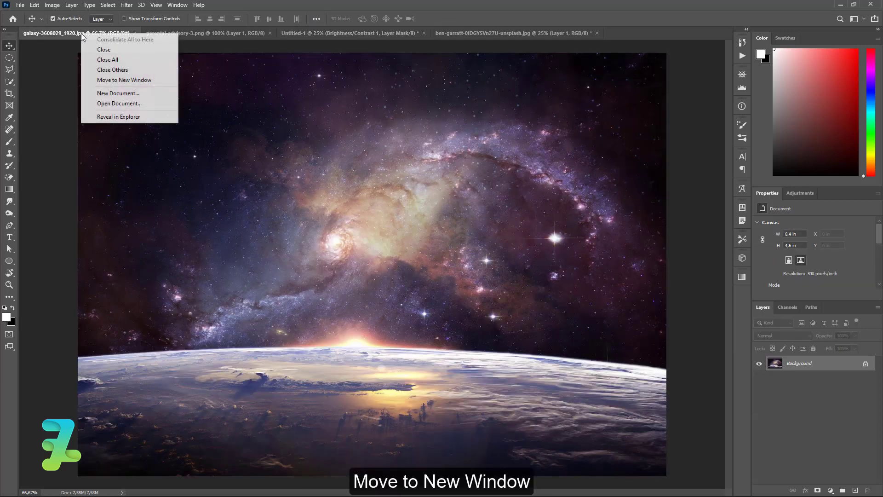
pyautogui.click(106, 80)
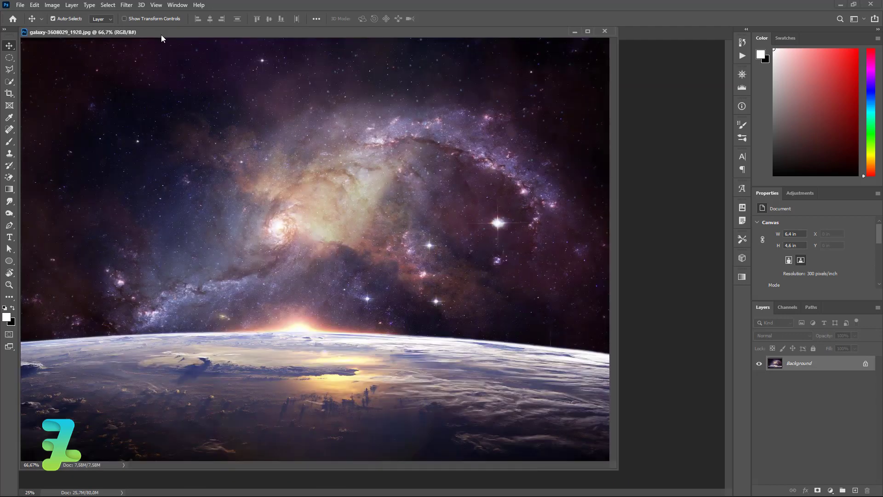
pyautogui.moveTo(162, 44)
pyautogui.mouseDown()
pyautogui.moveTo(211, 317)
pyautogui.moveTo(494, 304)
pyautogui.mouseUp()
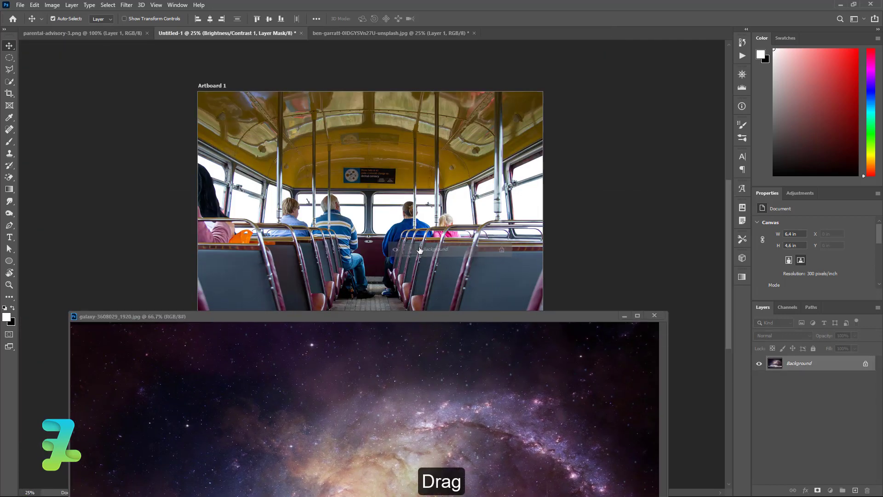
pyautogui.click(655, 316)
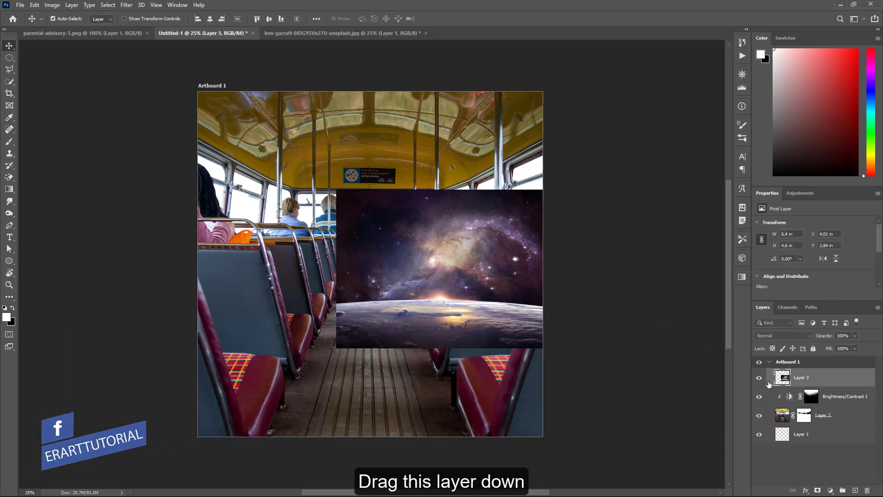
pyautogui.moveTo(787, 378); pyautogui.dragTo(787, 424)
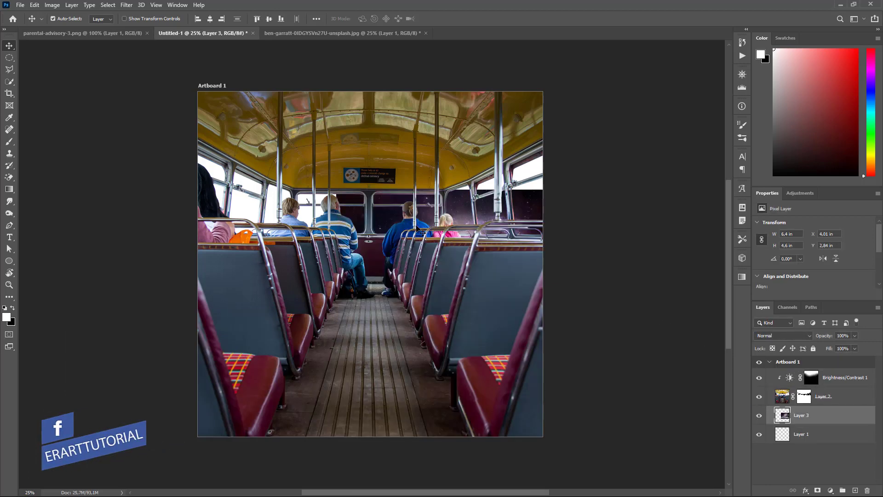
# Scale the galaxy to about 216% and position it to fill the bus windows
pyautogui.moveTo(474, 216); pyautogui.dragTo(383, 171)
pyautogui.hotkey('ctrl', 't')
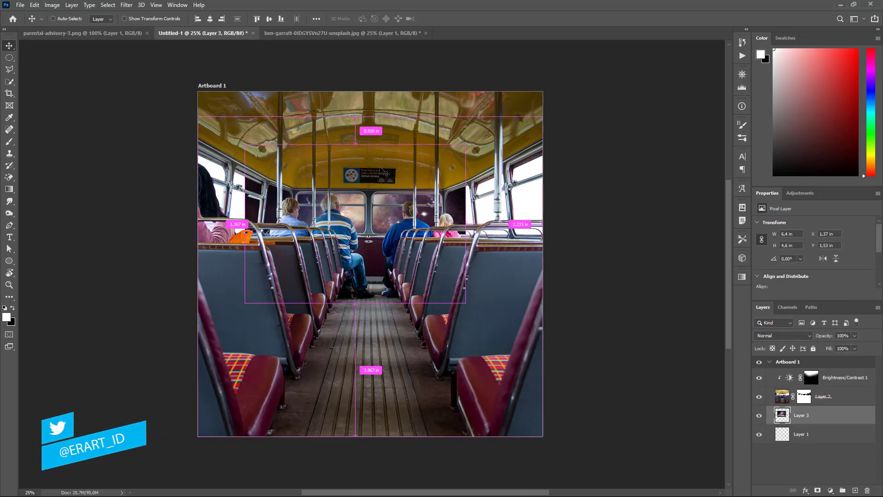
pyautogui.moveTo(465, 145); pyautogui.dragTo(631, 89)
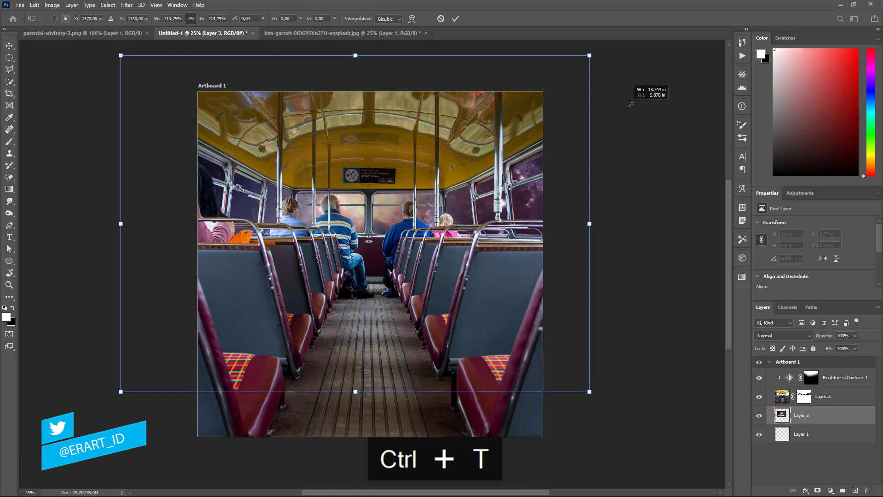
pyautogui.moveTo(486, 214); pyautogui.dragTo(504, 142)
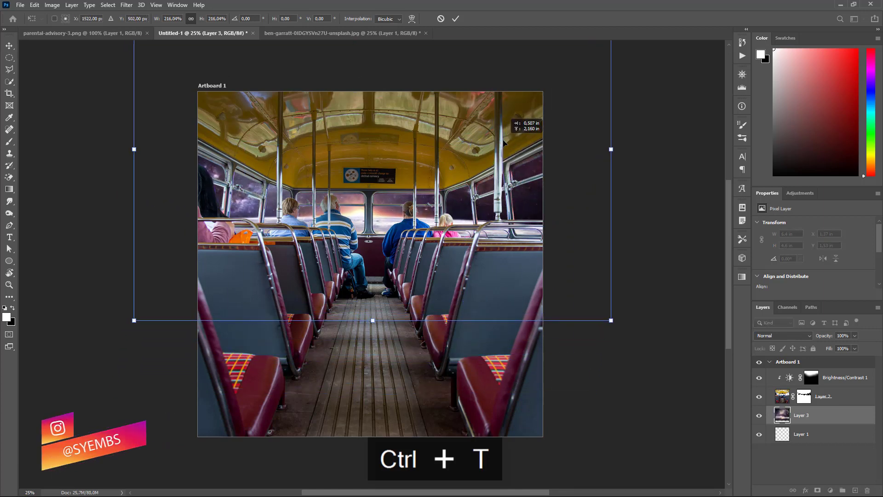
pyautogui.moveTo(503, 142); pyautogui.dragTo(505, 146)
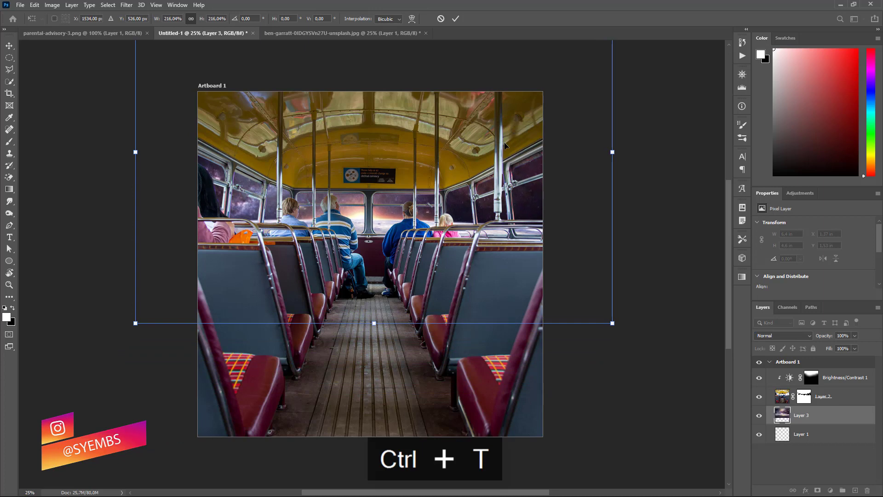
pyautogui.click(7, 47)
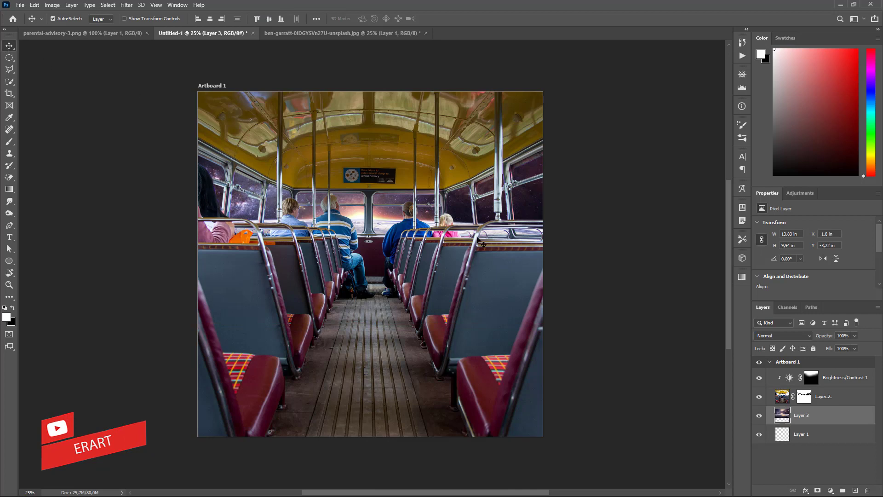
# Add a Photo Filter adjustment on the bus layer in magenta #ec00e9 at 29% density
pyautogui.click(796, 398)
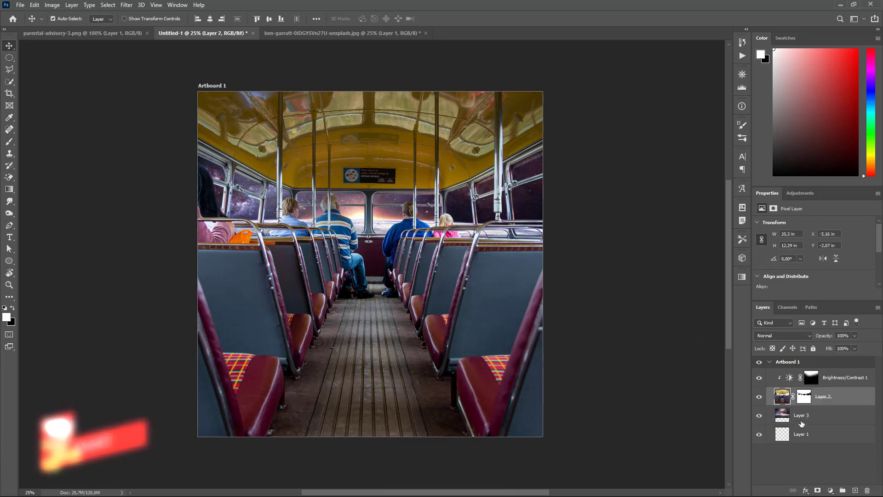
pyautogui.click(830, 490)
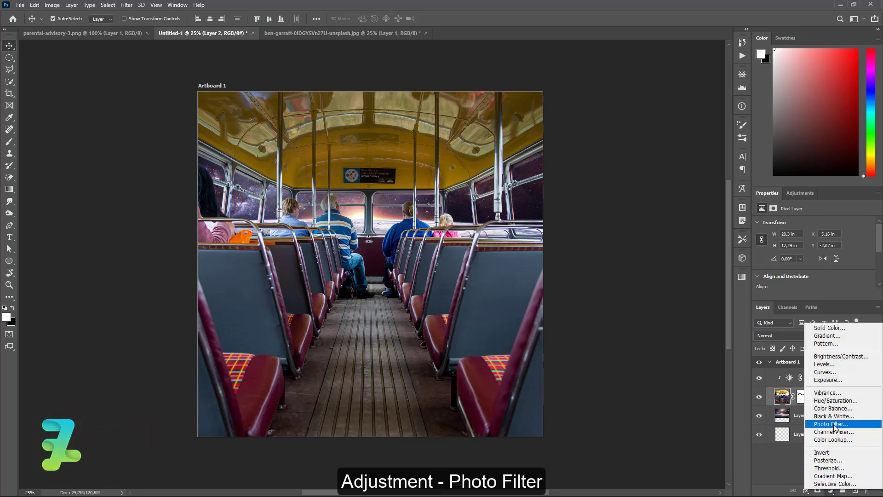
pyautogui.click(831, 424)
pyautogui.click(787, 237)
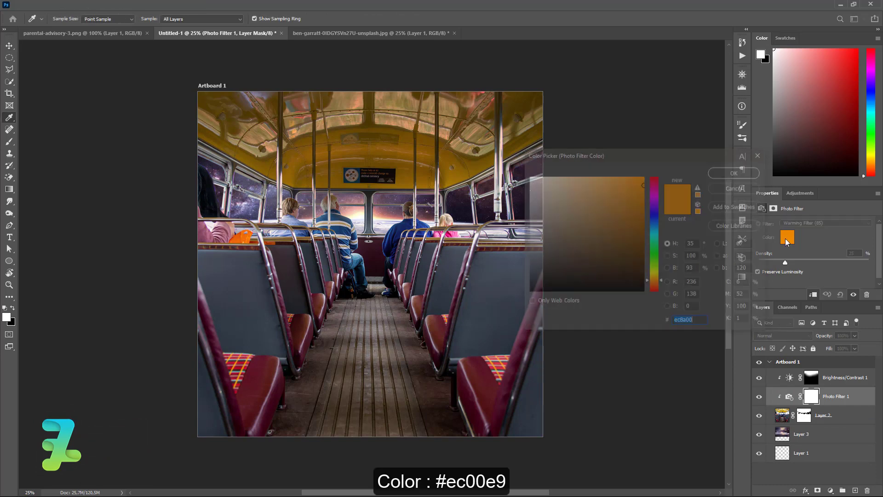
pyautogui.moveTo(653, 205); pyautogui.dragTo(654, 195)
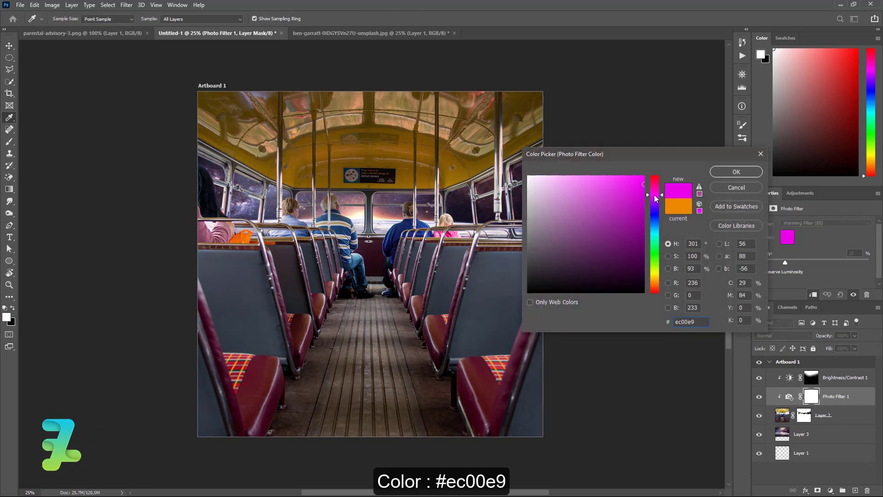
pyautogui.click(731, 173)
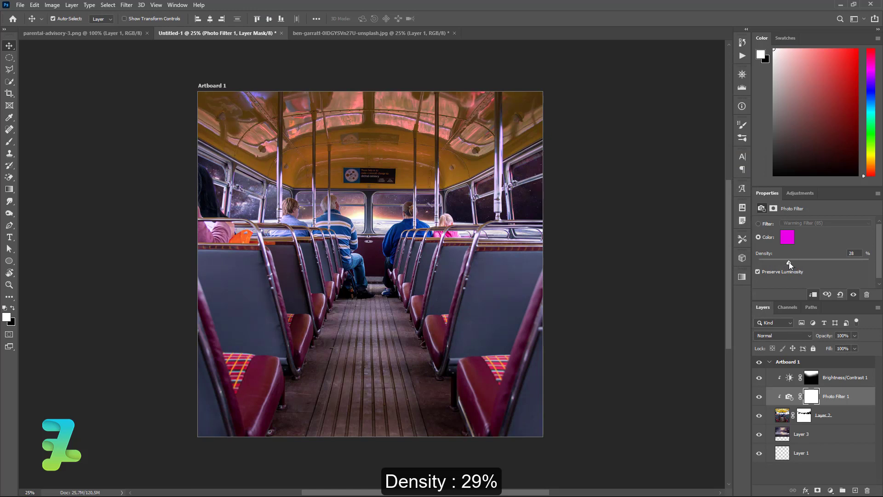
# Add an Exposure adjustment set to Exposure -1.17, Offset 0.0000, Gamma 0.86
pyautogui.click(830, 491)
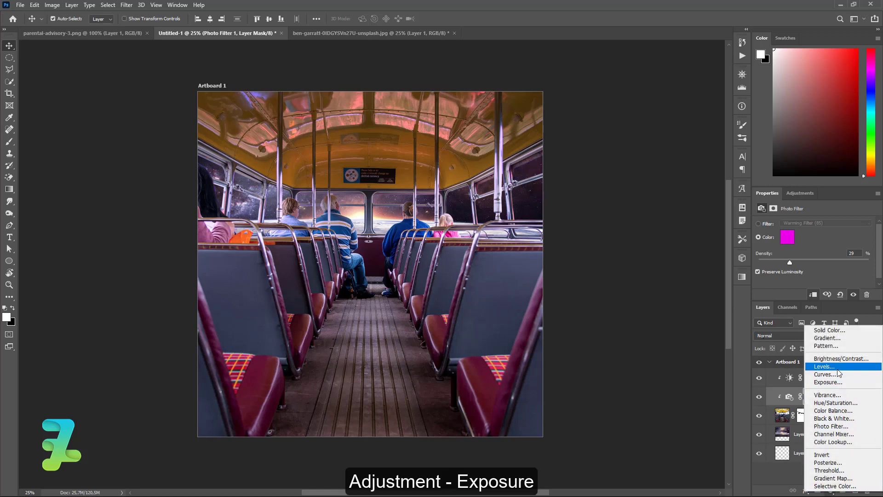
pyautogui.click(830, 382)
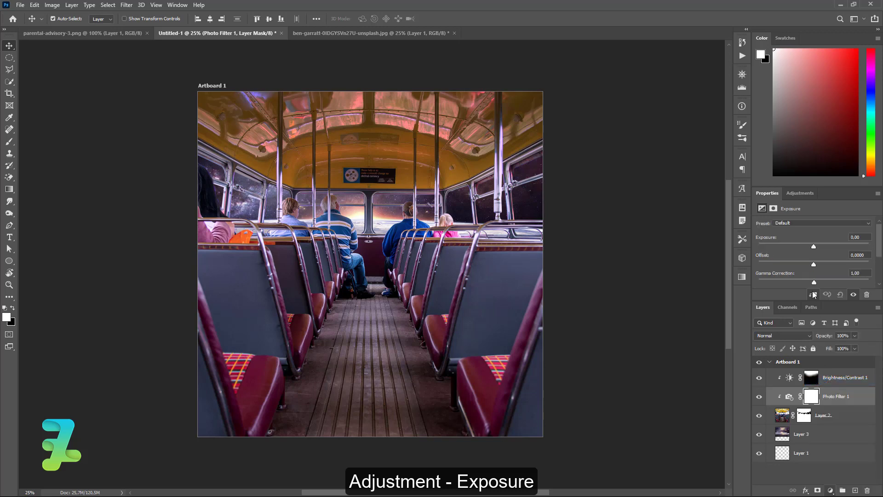
pyautogui.moveTo(813, 247); pyautogui.dragTo(799, 246)
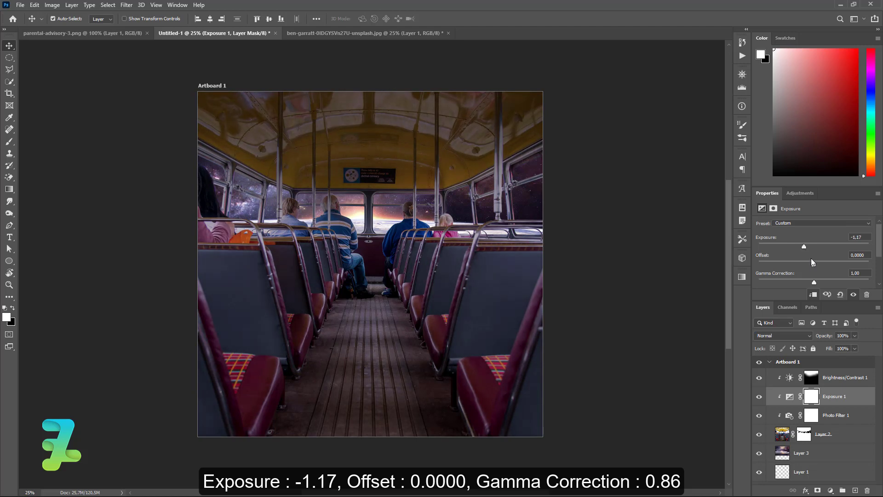
pyautogui.moveTo(813, 264); pyautogui.dragTo(817, 282)
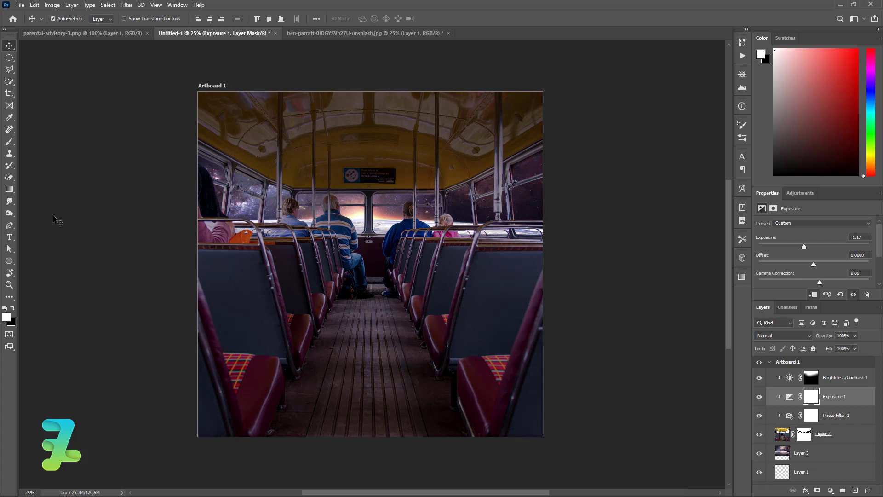
# With a 33% opacity black brush, mask the Exposure darkening off the aisle and right seats
pyautogui.click(11, 142)
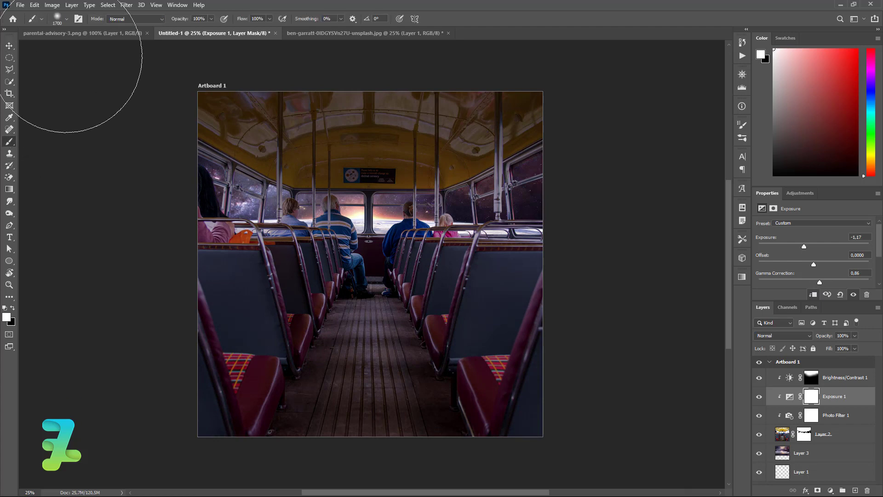
pyautogui.click(211, 18)
pyautogui.moveTo(202, 30); pyautogui.dragTo(183, 30)
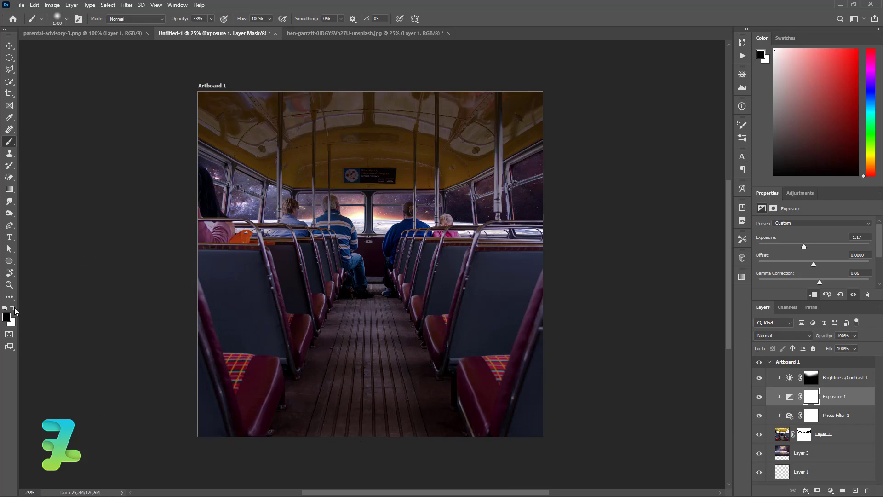
pyautogui.moveTo(275, 384); pyautogui.dragTo(430, 391)
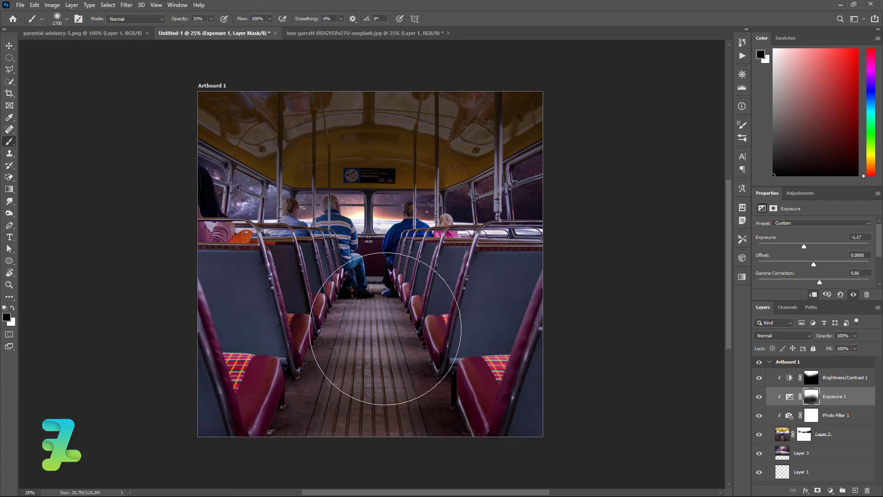
pyautogui.moveTo(385, 328); pyautogui.dragTo(477, 339)
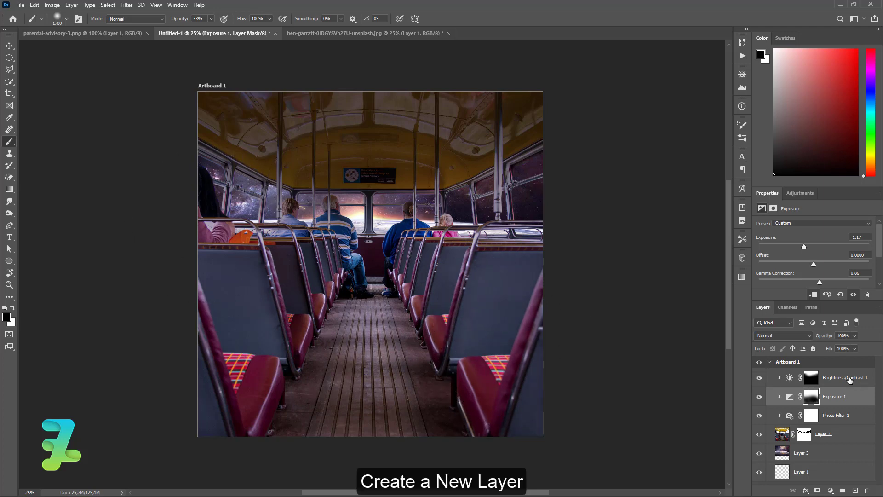
# Add a new Layer 4 above the Brightness/Contrast layer, clipped to the layer beneath
pyautogui.click(849, 379)
pyautogui.click(855, 489)
pyautogui.press('x')
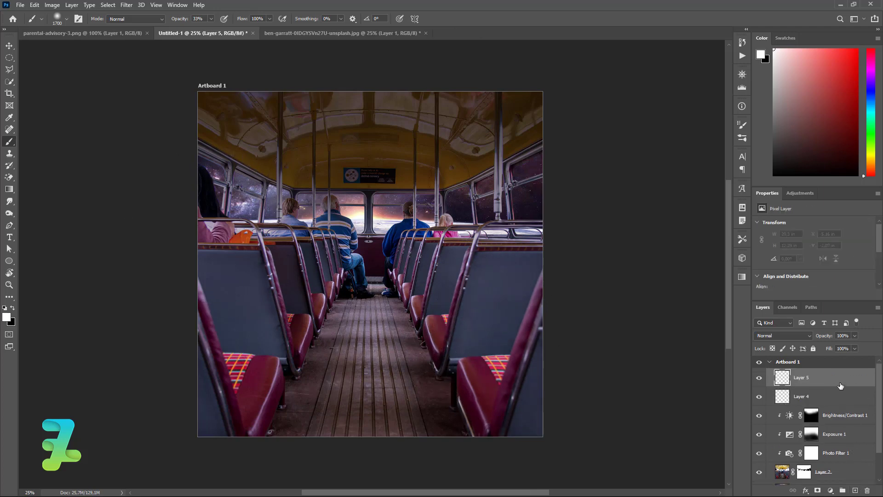
pyautogui.rightClick(850, 384)
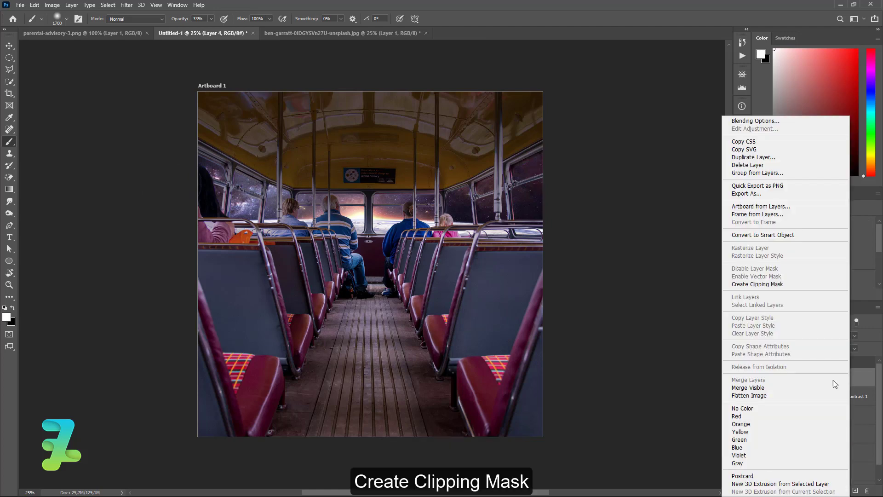
pyautogui.click(788, 285)
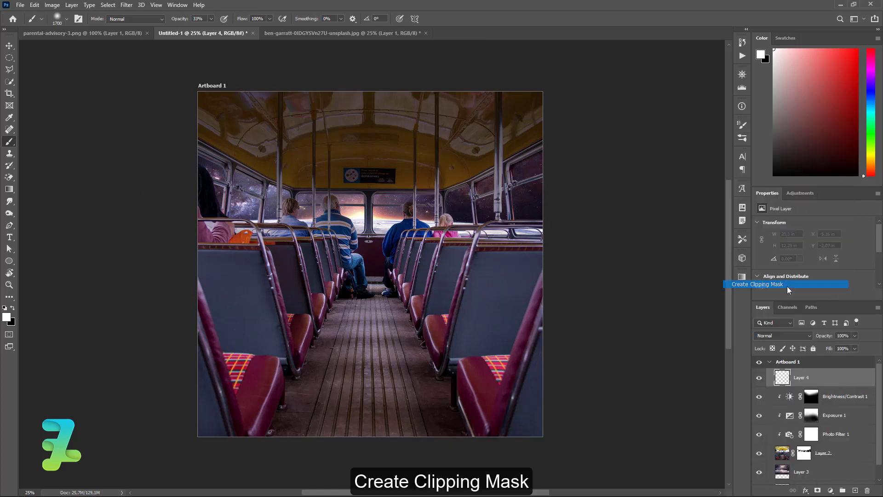
# Paint soft black across the ceiling and the bottom-left corner on Layer 4
pyautogui.click(13, 308)
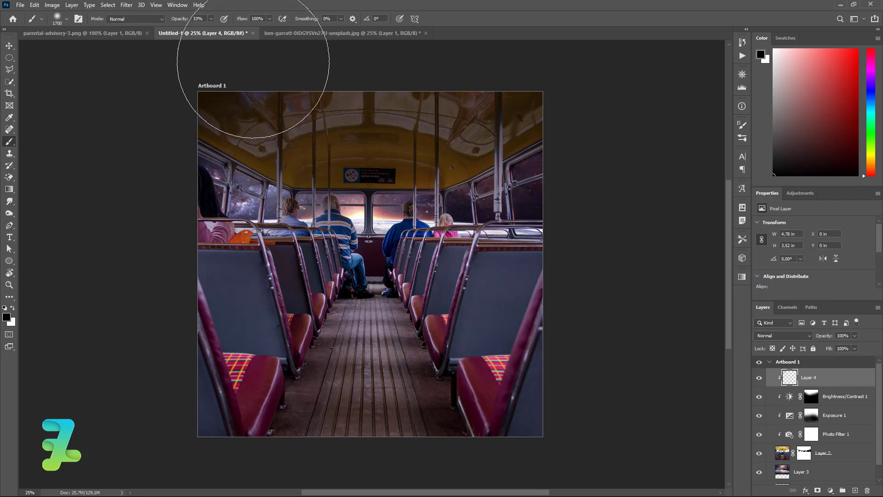
pyautogui.moveTo(252, 61)
pyautogui.mouseDown()
pyautogui.moveTo(485, 81)
pyautogui.moveTo(453, 59)
pyautogui.moveTo(256, 98)
pyautogui.mouseUp()
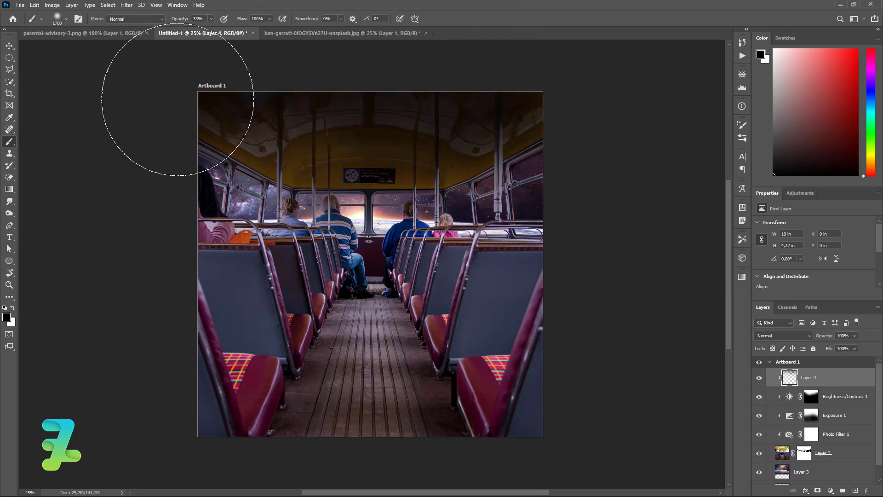
pyautogui.moveTo(177, 99)
pyautogui.mouseDown()
pyautogui.moveTo(219, 78)
pyautogui.moveTo(282, 69)
pyautogui.moveTo(378, 67)
pyautogui.moveTo(498, 93)
pyautogui.moveTo(503, 69)
pyautogui.mouseUp()
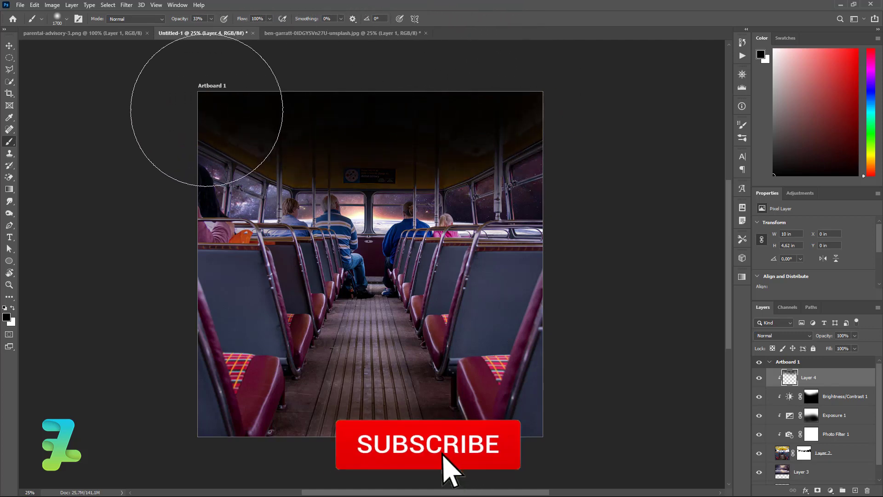
pyautogui.moveTo(206, 111)
pyautogui.mouseDown()
pyautogui.moveTo(191, 95)
pyautogui.moveTo(281, 79)
pyautogui.moveTo(437, 79)
pyautogui.moveTo(582, 118)
pyautogui.mouseUp()
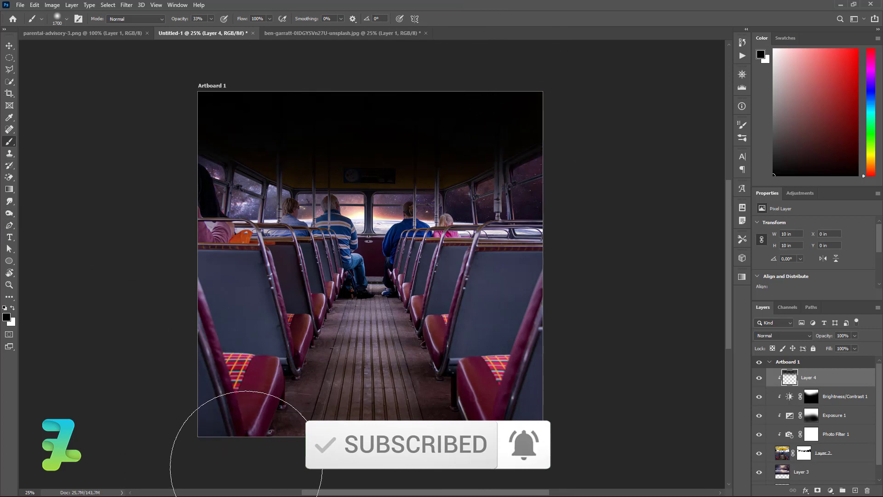
pyautogui.moveTo(256, 464)
pyautogui.mouseDown()
pyautogui.moveTo(334, 471)
pyautogui.moveTo(457, 429)
pyautogui.moveTo(558, 424)
pyautogui.moveTo(457, 458)
pyautogui.moveTo(320, 483)
pyautogui.mouseUp()
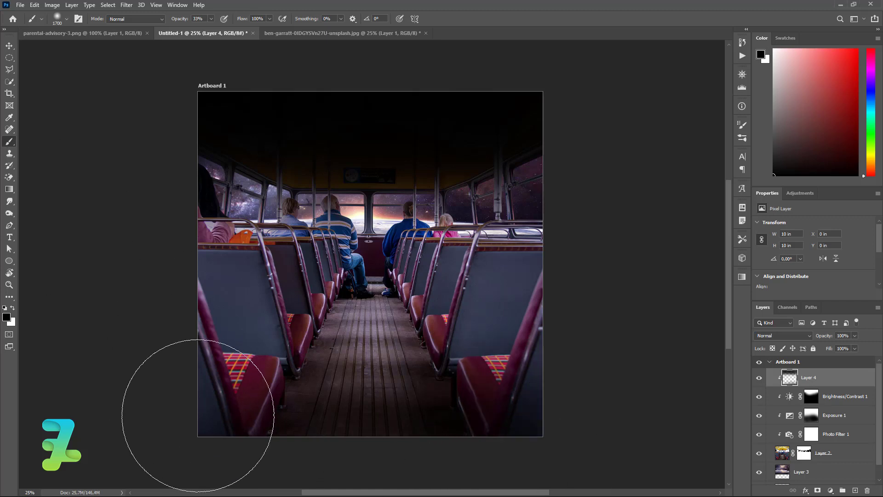
pyautogui.hotkey('ctrl', '-')
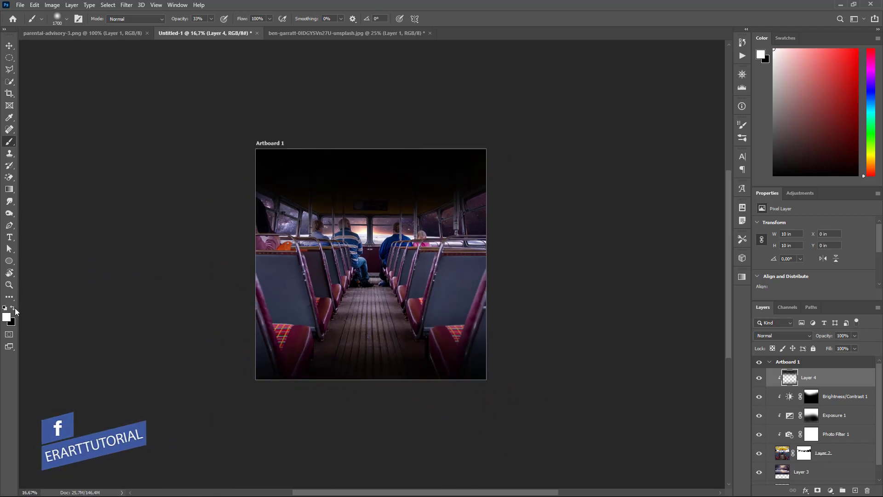
# Set up a large, fully soft standard Eraser
pyautogui.click(10, 179)
pyautogui.click(46, 177)
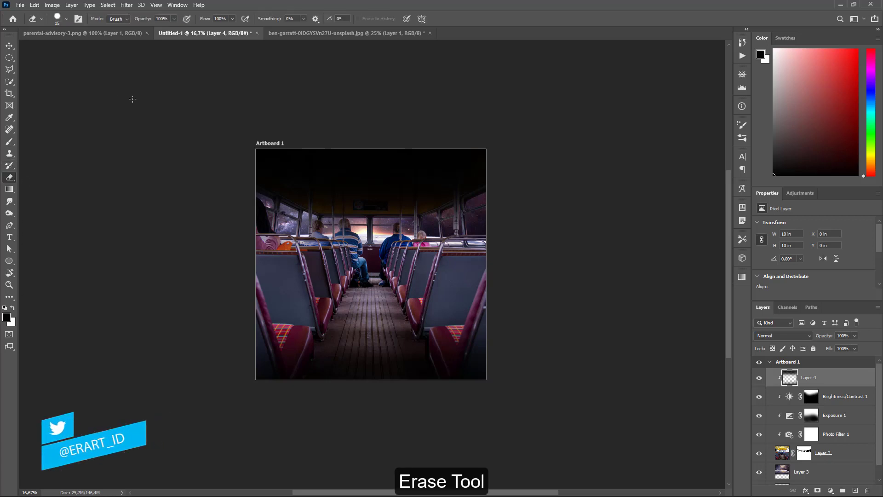
pyautogui.click(66, 19)
pyautogui.moveTo(56, 49); pyautogui.dragTo(69, 49)
pyautogui.moveTo(110, 69)
pyautogui.mouseDown()
pyautogui.moveTo(51, 70)
pyautogui.moveTo(81, 48)
pyautogui.mouseUp()
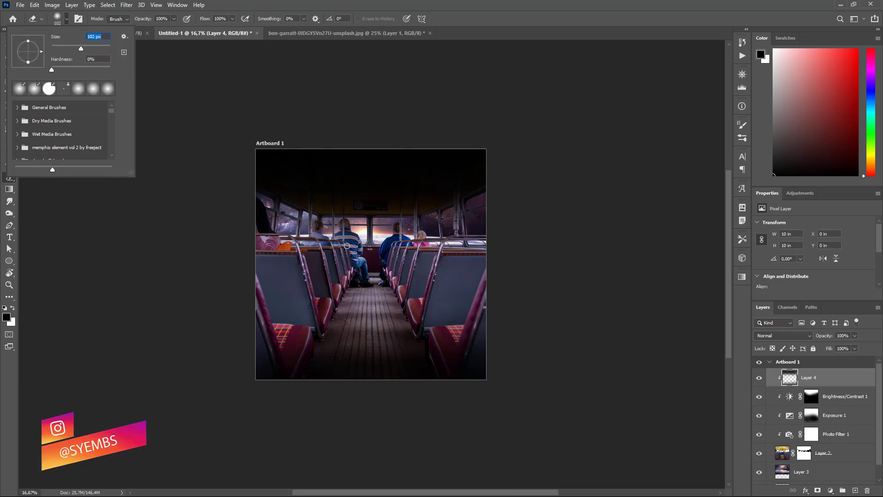
pyautogui.click(353, 221)
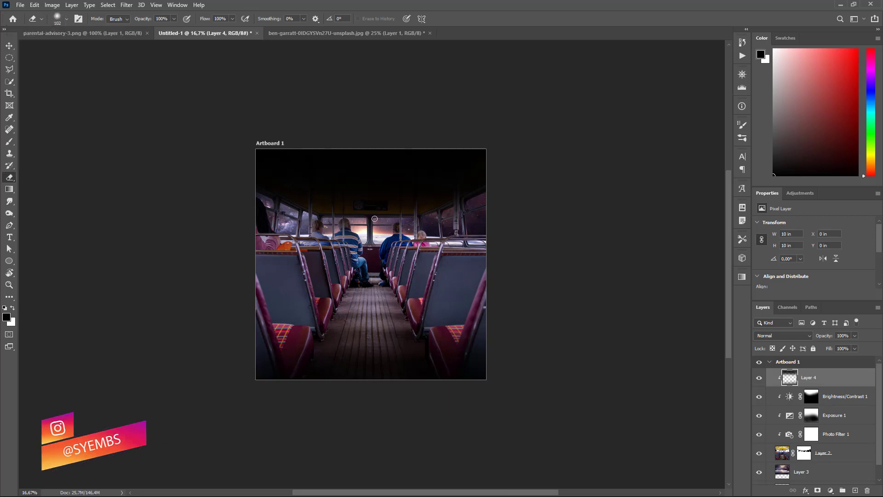
pyautogui.press(']')
pyautogui.press(']')
pyautogui.press(']')
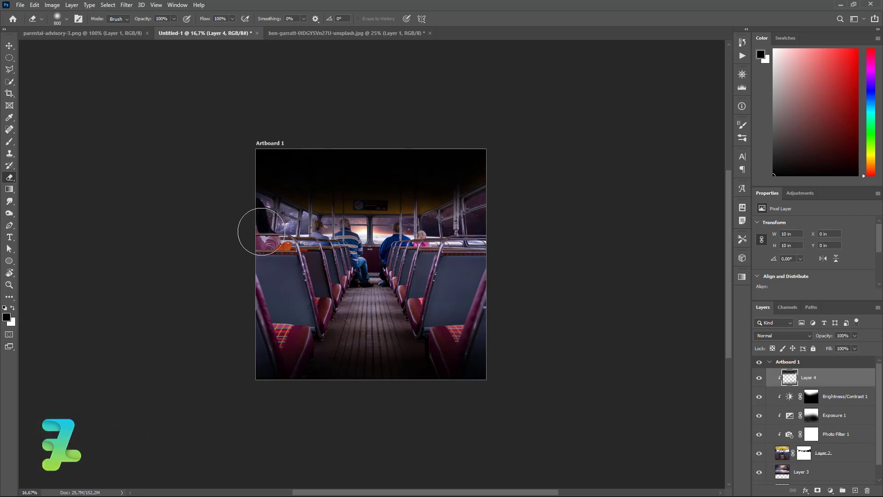
# Erase Layer 4's darkening over the left windows and upper ceiling, and set its opacity to 67%
pyautogui.moveTo(250, 203); pyautogui.dragTo(303, 208)
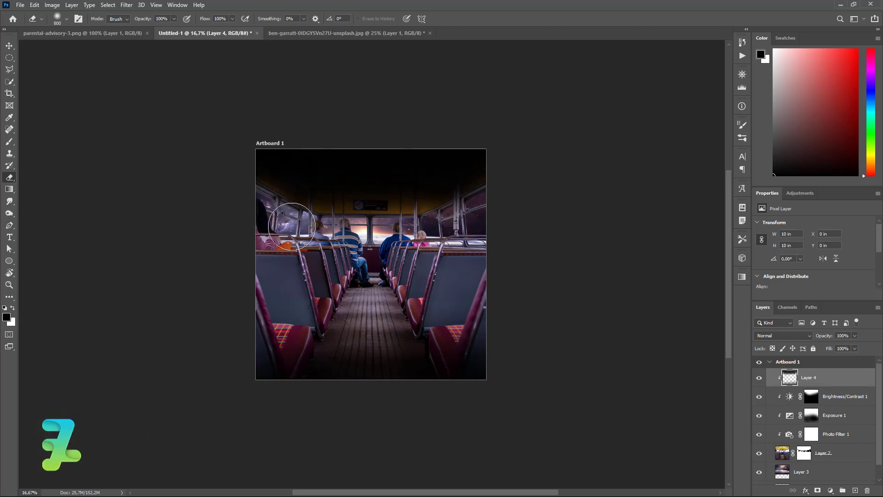
pyautogui.moveTo(511, 182); pyautogui.dragTo(433, 243)
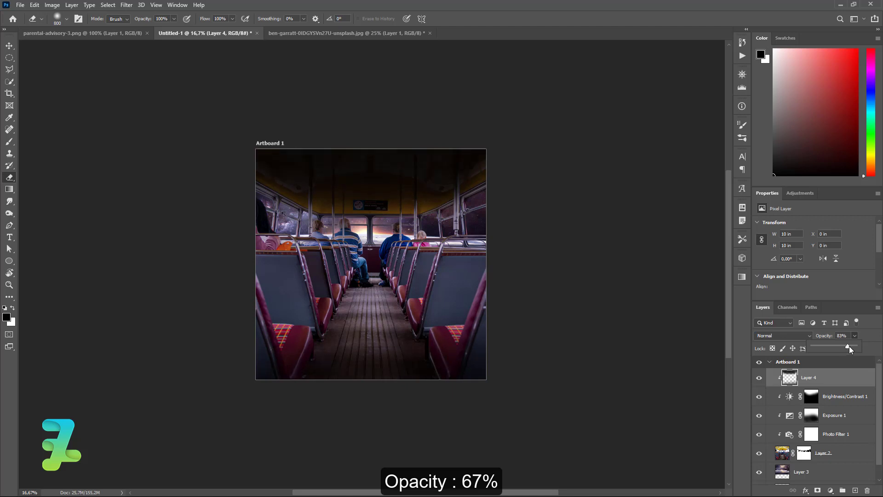
pyautogui.moveTo(842, 348); pyautogui.dragTo(849, 350)
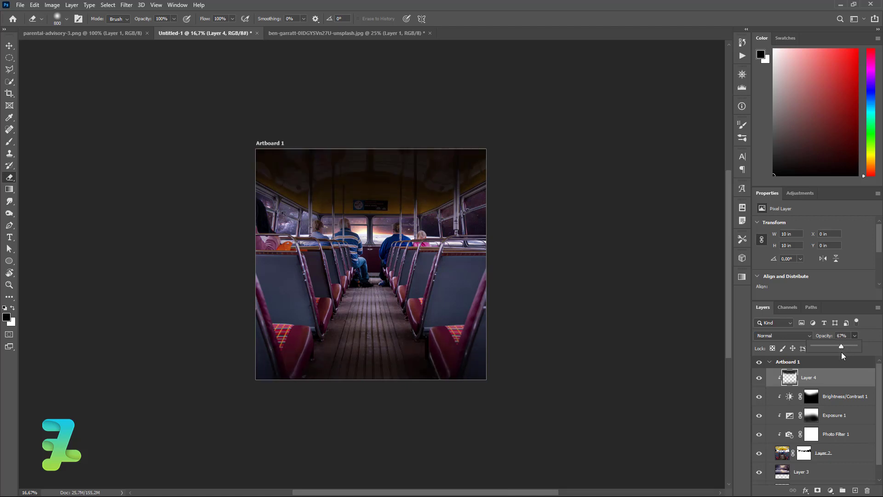
pyautogui.click(830, 493)
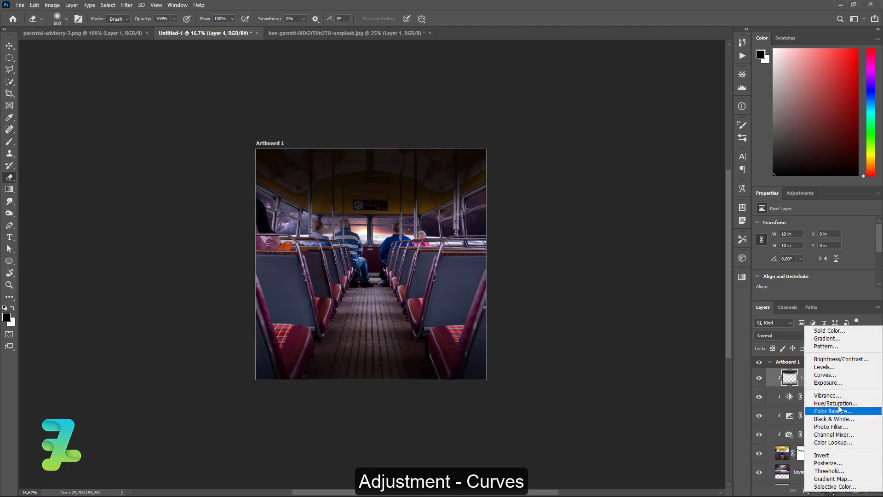
# Add a Curves adjustment clipped to Layer 4, with the curve pulled down to darken the scene
pyautogui.click(823, 374)
pyautogui.click(813, 295)
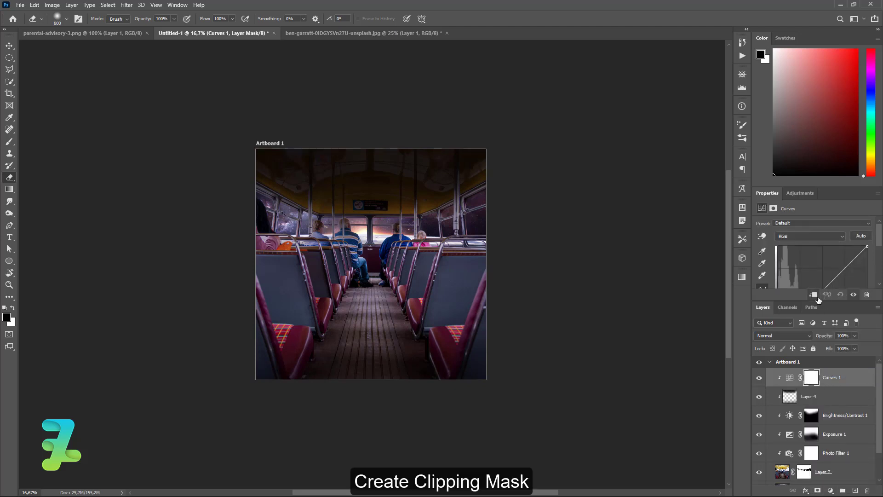
pyautogui.moveTo(880, 236); pyautogui.dragTo(880, 245)
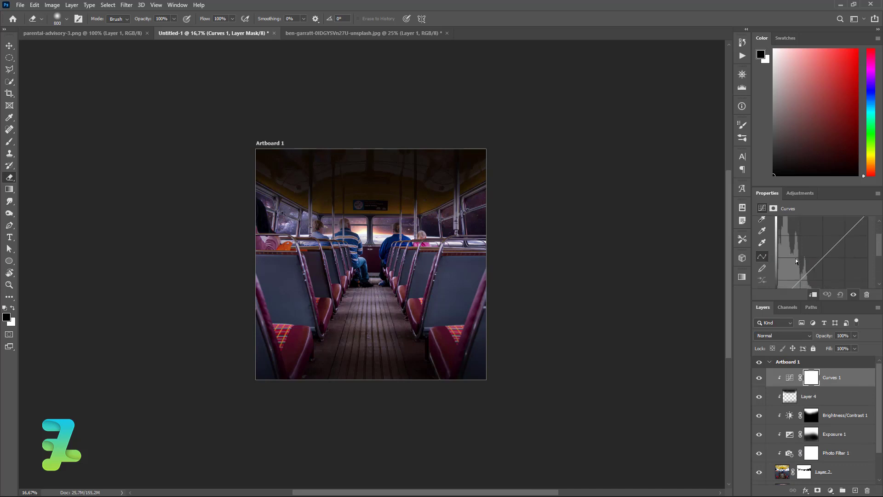
pyautogui.moveTo(801, 284); pyautogui.dragTo(802, 284)
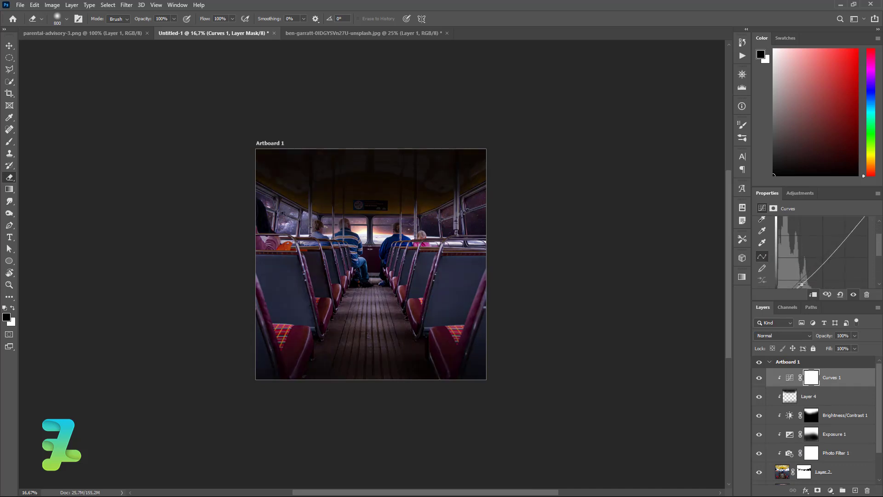
pyautogui.moveTo(879, 253); pyautogui.dragTo(878, 260)
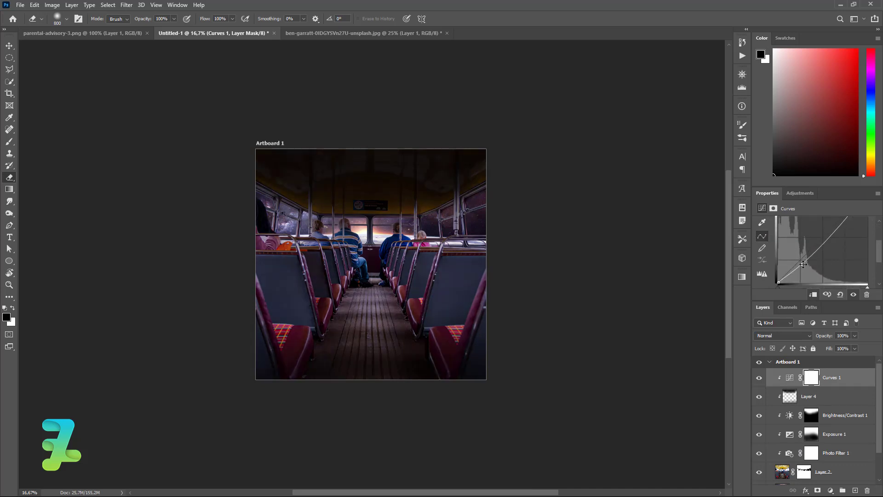
pyautogui.moveTo(804, 270); pyautogui.dragTo(805, 271)
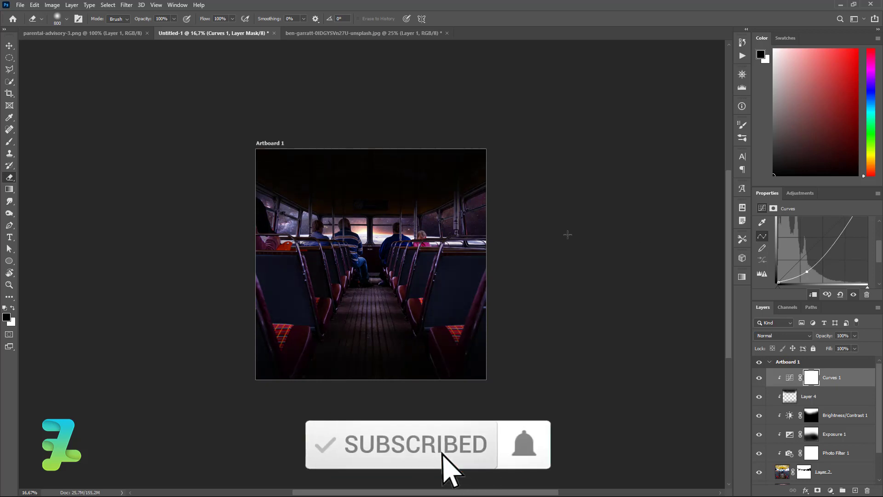
# Paint the Curves mask with a soft brush to lift the darkening off the seats and aisle
pyautogui.click(806, 378)
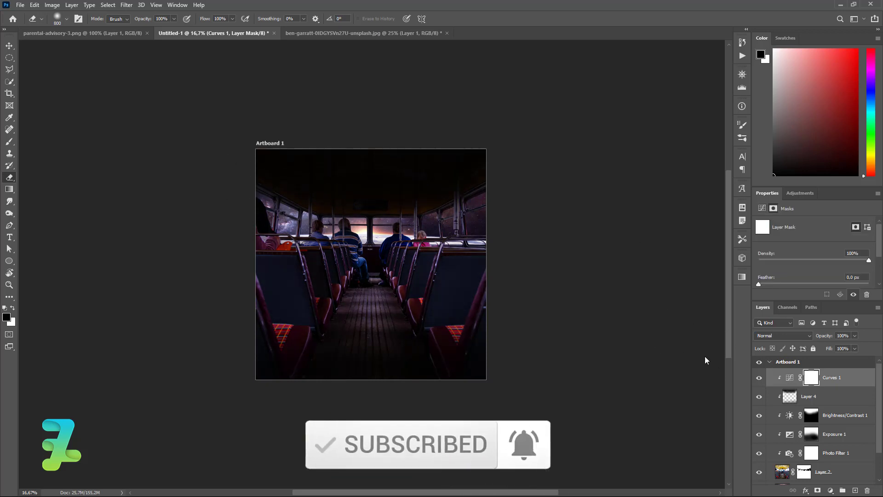
pyautogui.click(10, 141)
pyautogui.click(317, 253)
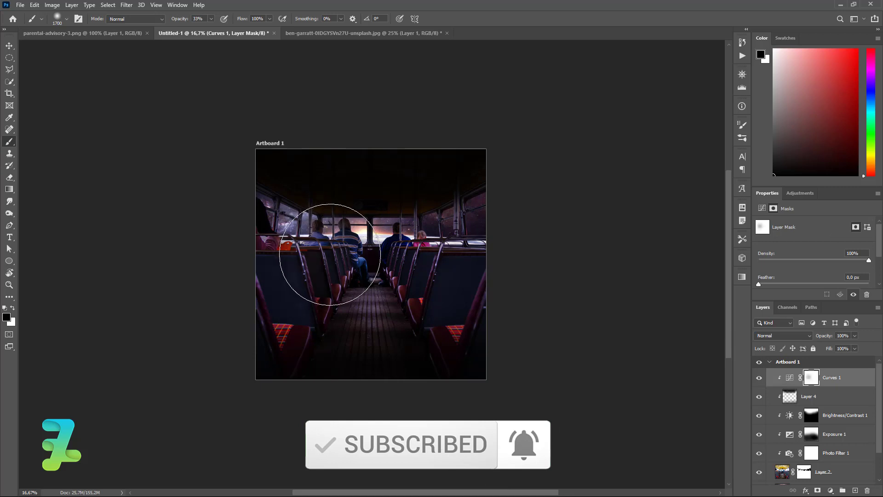
pyautogui.click(257, 286)
pyautogui.click(374, 292)
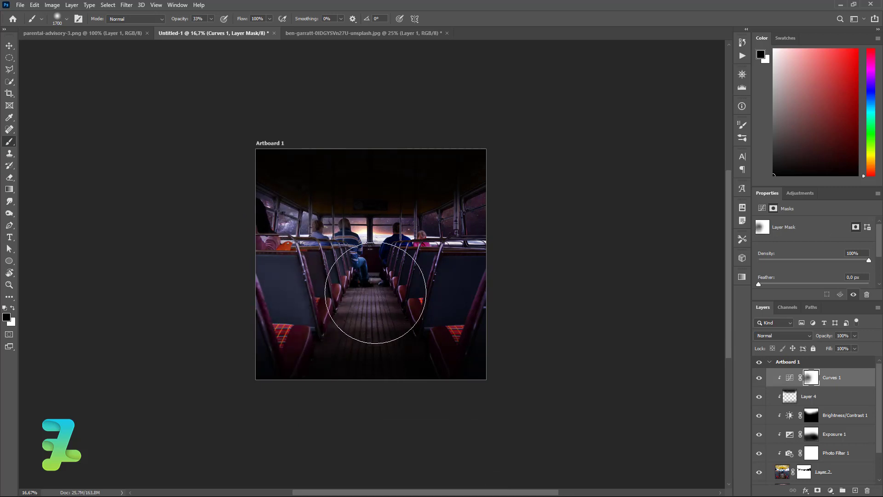
pyautogui.click(434, 285)
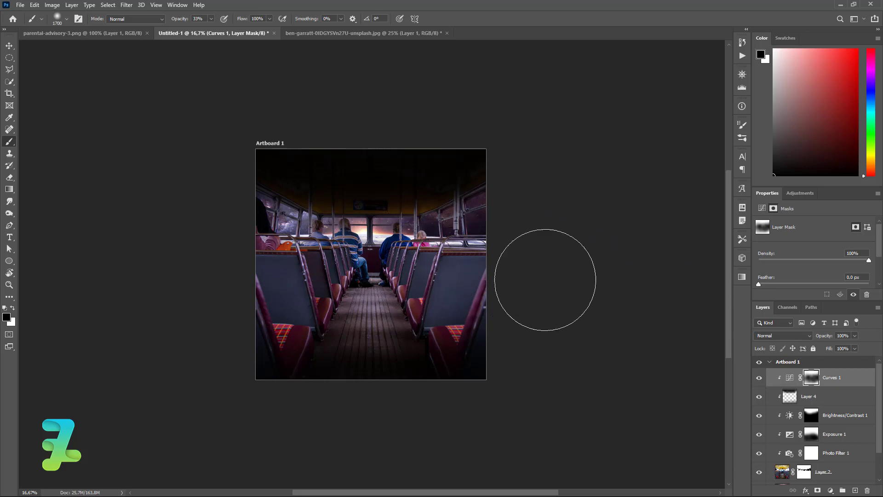
# Lower Layer 4's opacity to 54%
pyautogui.click(809, 396)
pyautogui.moveTo(824, 335); pyautogui.dragTo(843, 338)
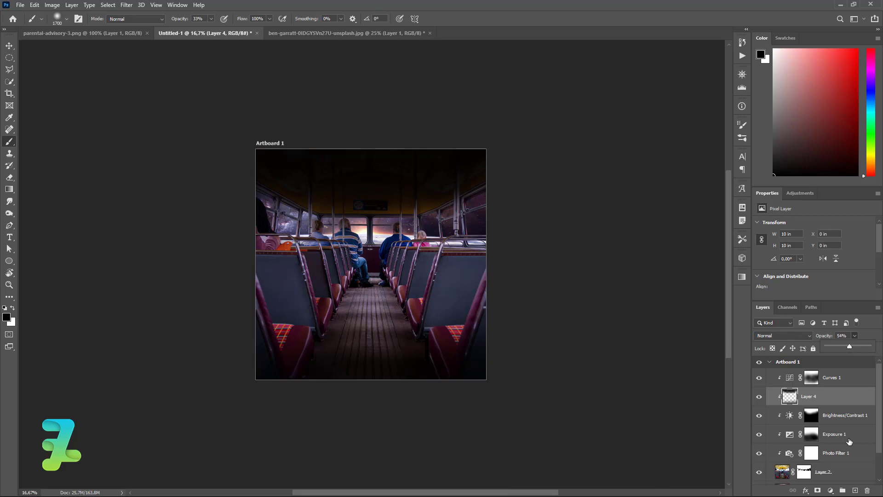
pyautogui.click(847, 381)
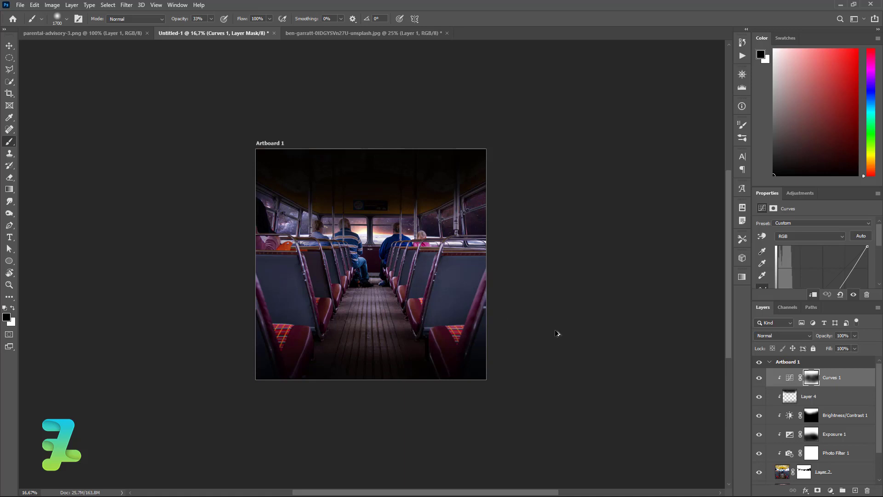
# Stamp all visible layers into a merged Layer 5 with Ctrl+Shift+Alt+E
pyautogui.hotkey('ctrl', 'shift', 'alt', 'e')
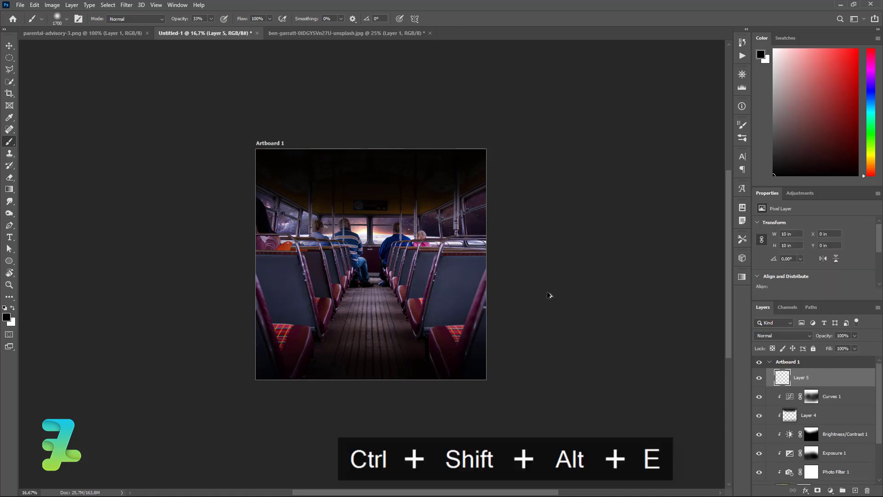
pyautogui.click(127, 5)
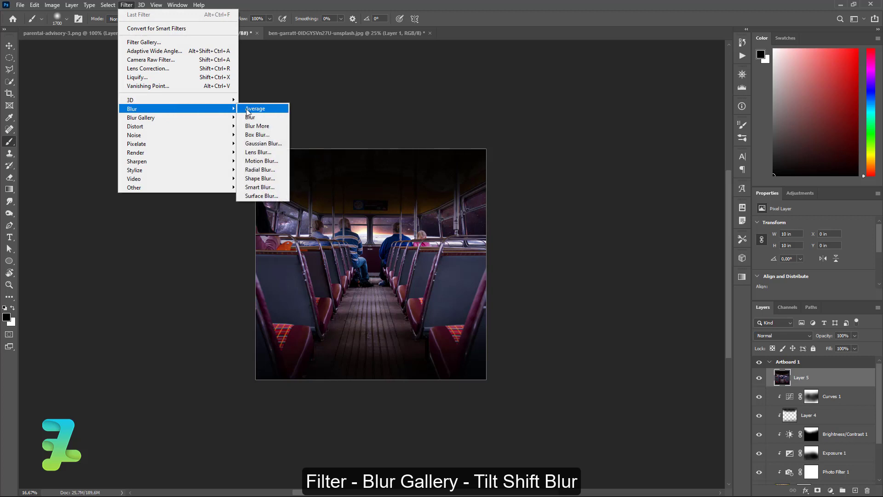
pyautogui.moveTo(140, 118)
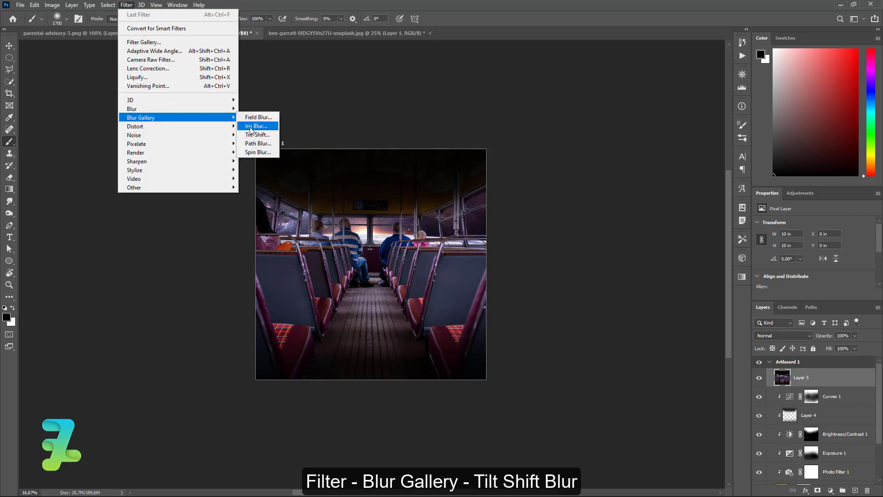
# Give Layer 5 a 15 px Tilt-Shift blur, with the feather lines framing a sharp middle band
pyautogui.click(253, 135)
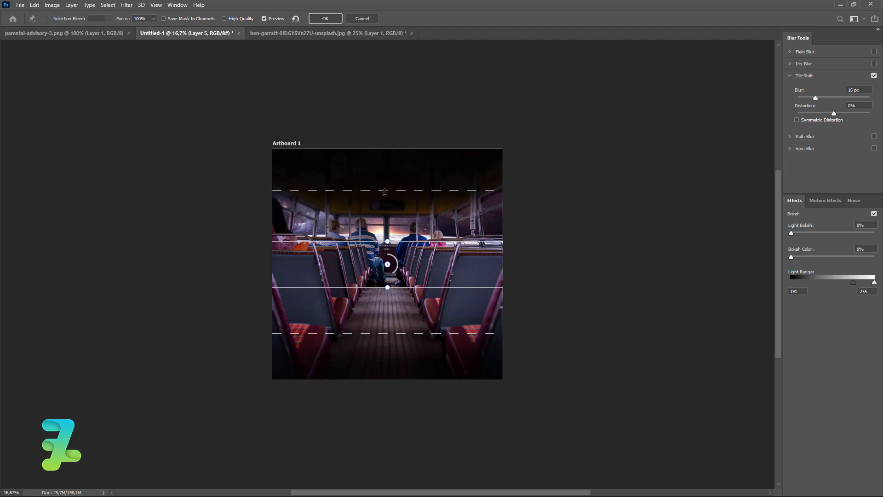
pyautogui.moveTo(385, 192); pyautogui.dragTo(385, 194)
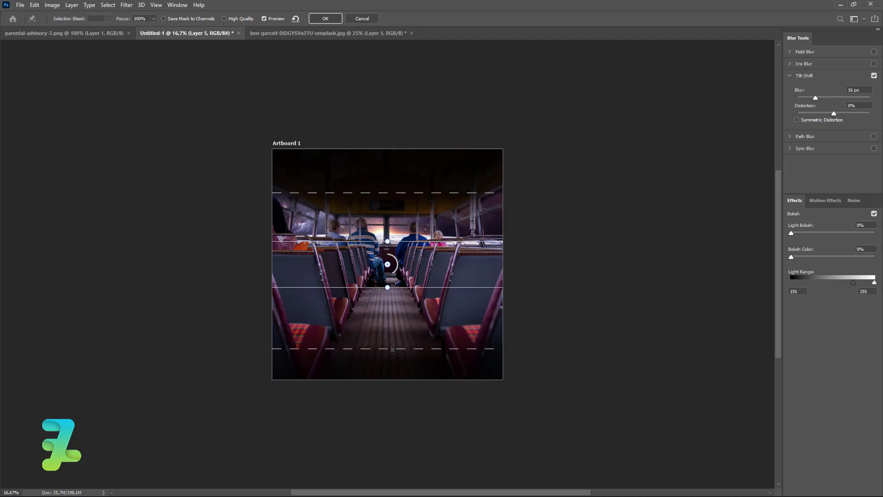
pyautogui.moveTo(393, 349); pyautogui.dragTo(393, 342)
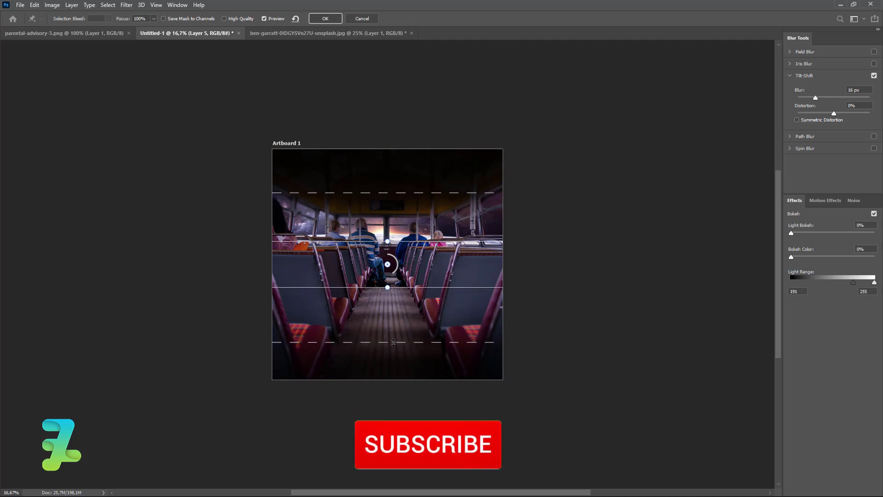
pyautogui.moveTo(391, 277); pyautogui.dragTo(385, 274)
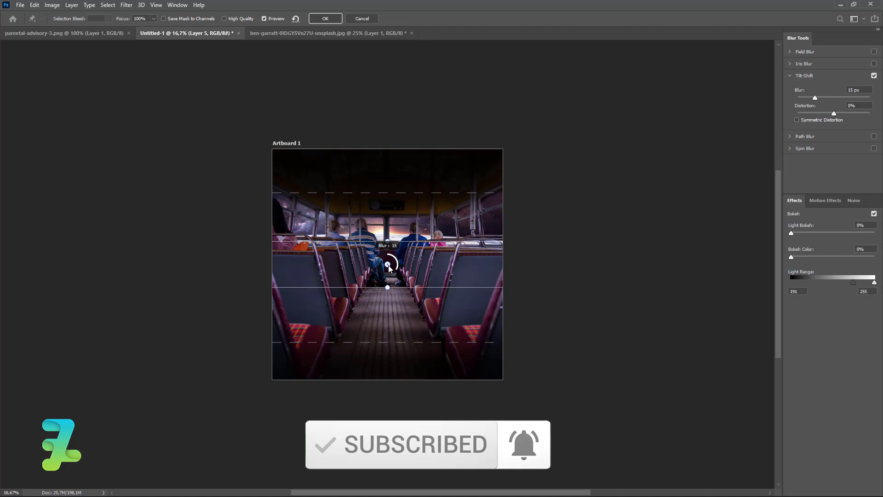
pyautogui.moveTo(411, 342); pyautogui.dragTo(410, 347)
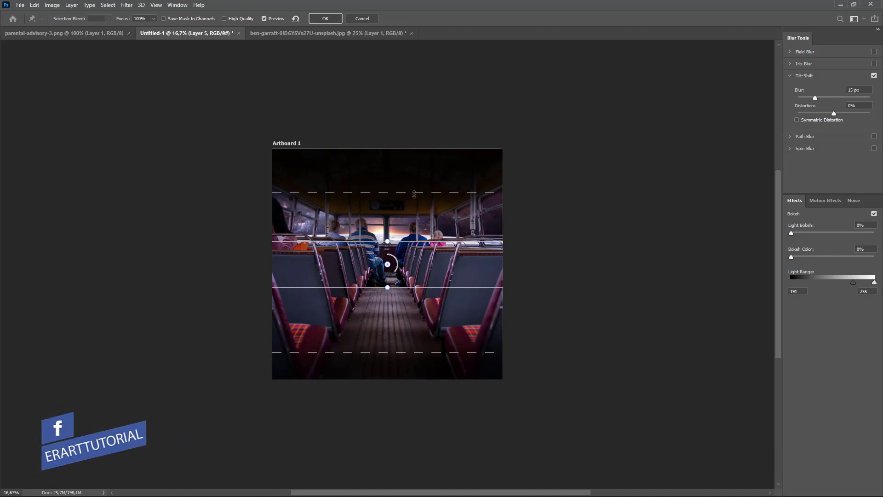
pyautogui.moveTo(414, 193); pyautogui.dragTo(417, 186)
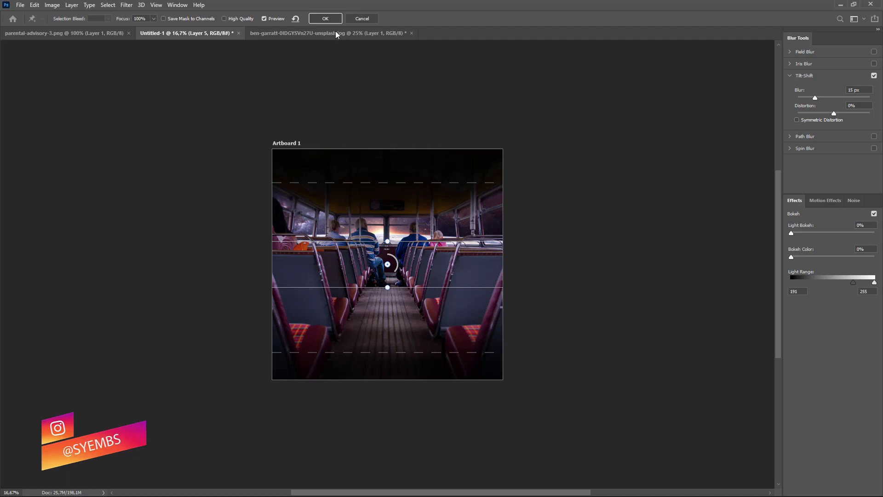
pyautogui.click(325, 19)
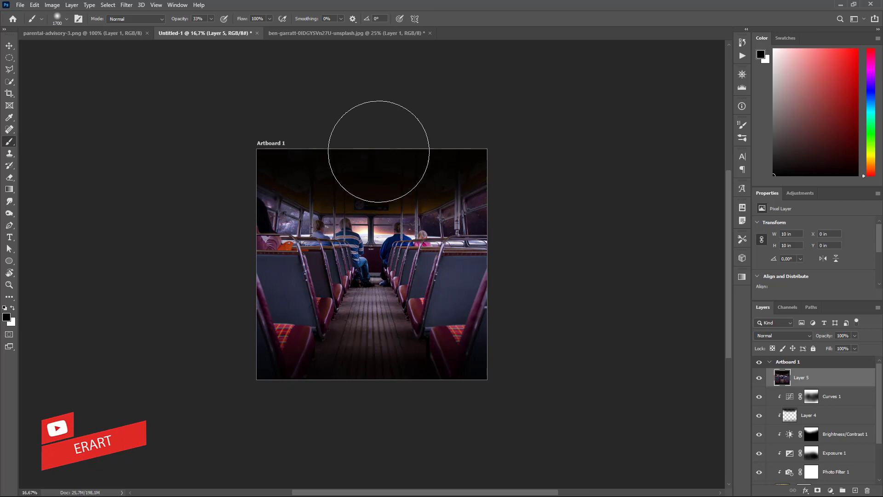
# Apply Camera Raw to Layer 5: warmer temperature, Exposure +0.75, less contrast, Highlights -30, brighter Whites
pyautogui.click(135, 8)
pyautogui.click(177, 59)
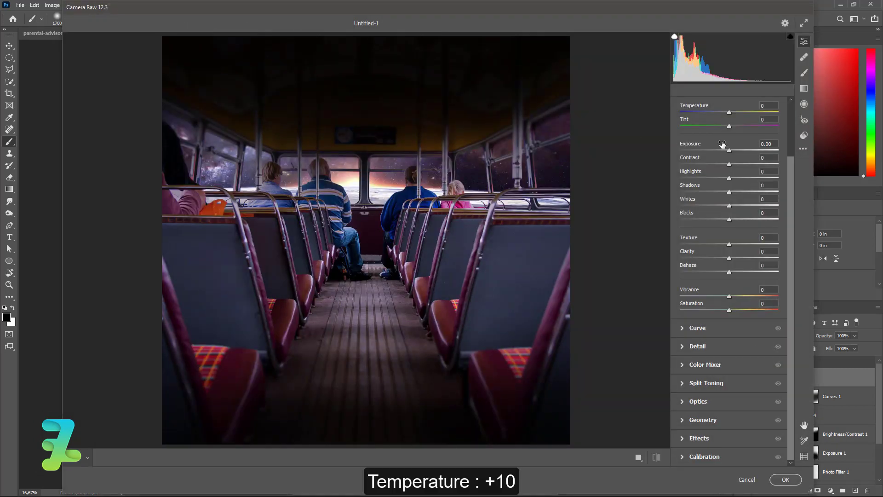
pyautogui.moveTo(729, 112)
pyautogui.mouseDown()
pyautogui.moveTo(738, 113)
pyautogui.moveTo(727, 128)
pyautogui.mouseUp()
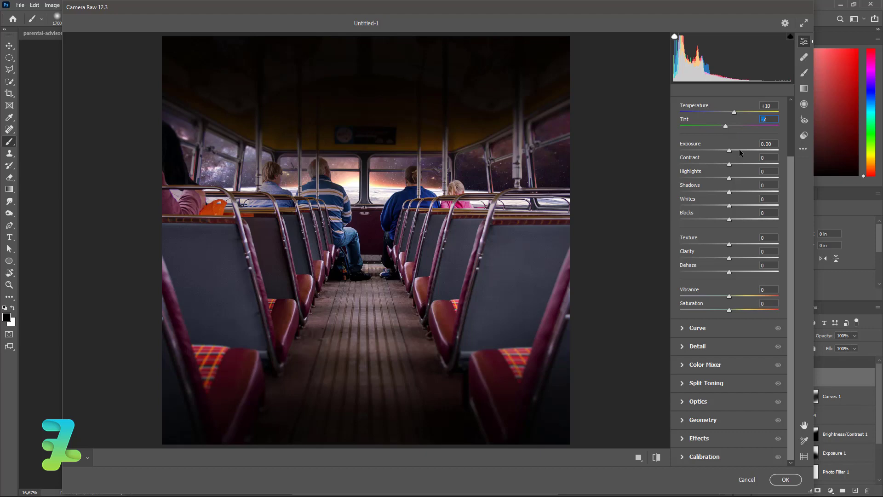
pyautogui.moveTo(730, 150)
pyautogui.mouseDown()
pyautogui.moveTo(738, 152)
pyautogui.moveTo(720, 164)
pyautogui.mouseUp()
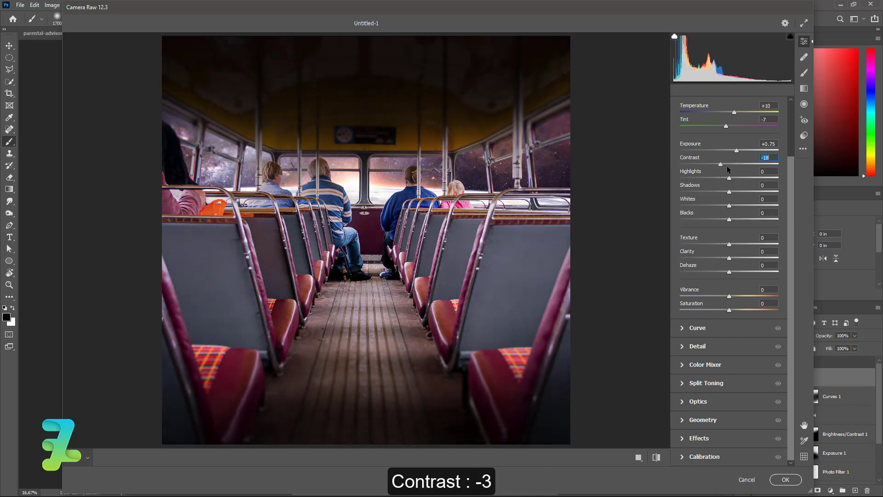
pyautogui.click(728, 164)
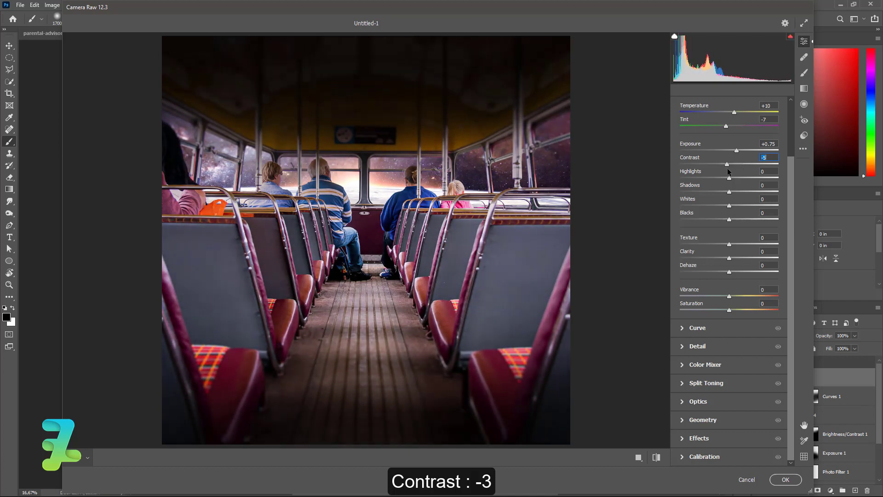
pyautogui.moveTo(729, 178); pyautogui.dragTo(714, 181)
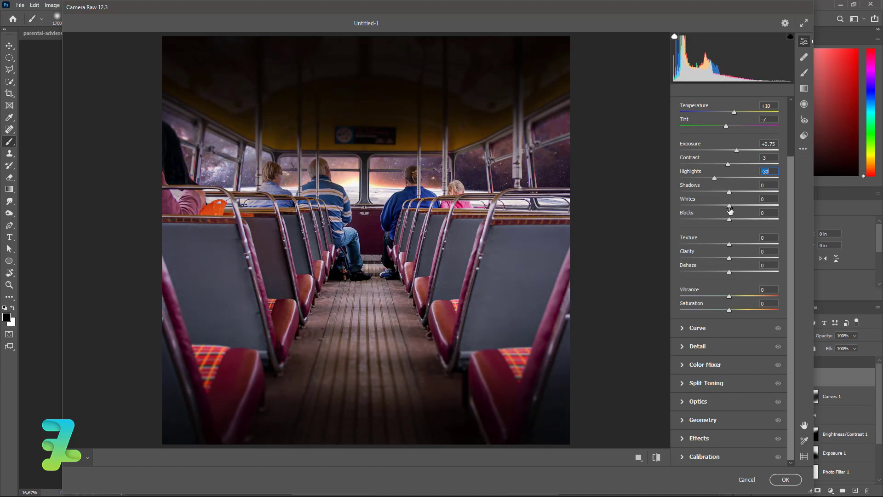
pyautogui.moveTo(735, 207)
pyautogui.mouseDown()
pyautogui.moveTo(738, 221)
pyautogui.moveTo(754, 228)
pyautogui.moveTo(697, 220)
pyautogui.moveTo(733, 222)
pyautogui.moveTo(739, 248)
pyautogui.moveTo(747, 246)
pyautogui.moveTo(728, 259)
pyautogui.moveTo(745, 272)
pyautogui.moveTo(712, 275)
pyautogui.moveTo(733, 275)
pyautogui.moveTo(736, 298)
pyautogui.moveTo(757, 299)
pyautogui.moveTo(716, 301)
pyautogui.moveTo(726, 304)
pyautogui.mouseUp()
pyautogui.click(775, 479)
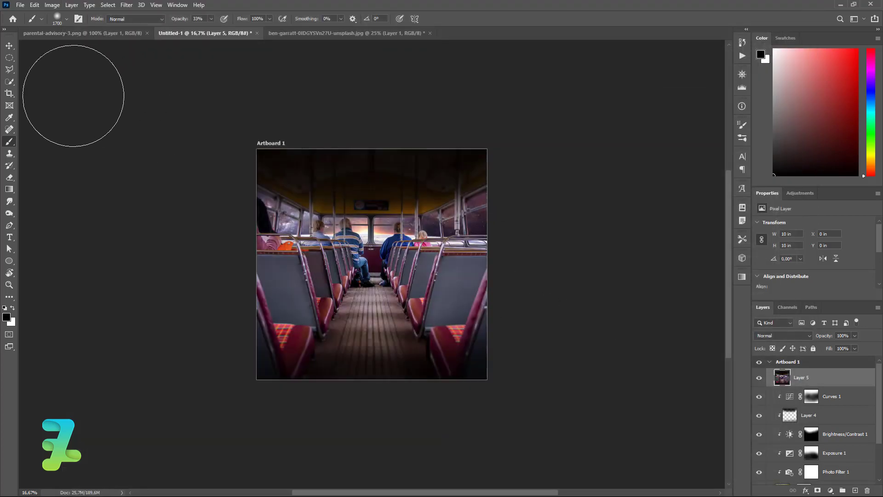
# Add a Color Lookup adjustment layer using Bleach Bypass.look
pyautogui.click(10, 47)
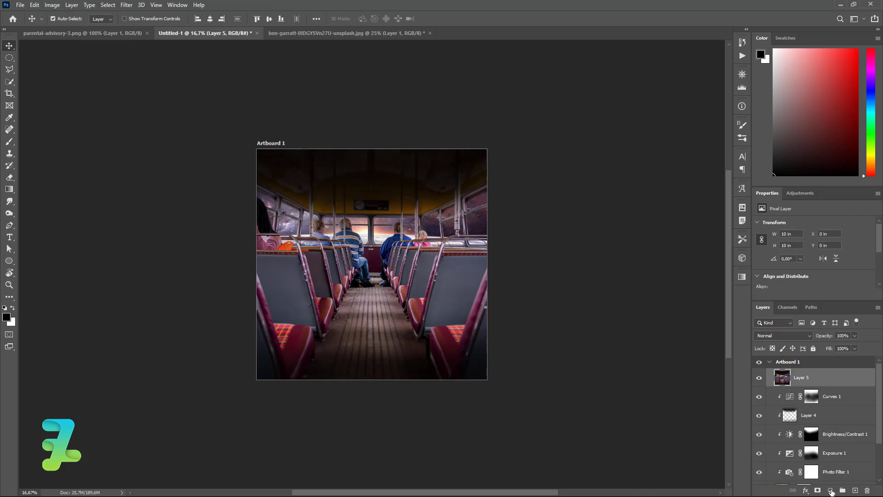
pyautogui.click(831, 491)
pyautogui.click(825, 440)
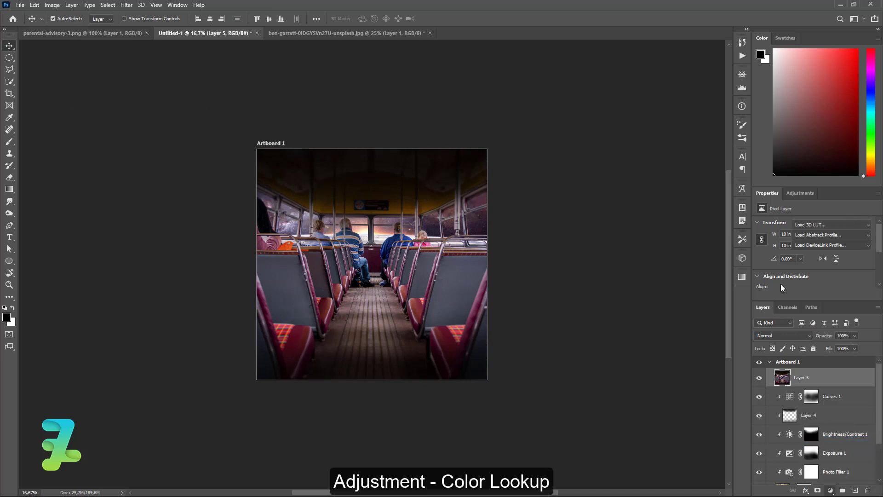
pyautogui.click(819, 225)
pyautogui.click(798, 260)
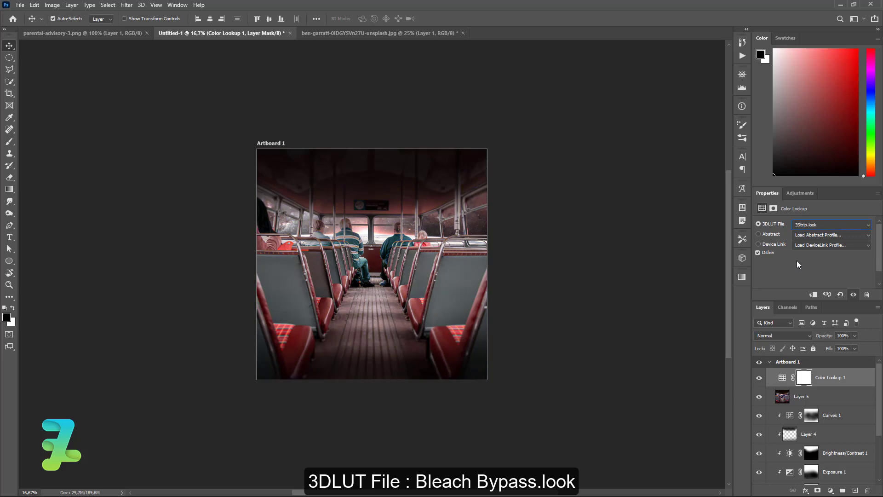
pyautogui.press('Down')
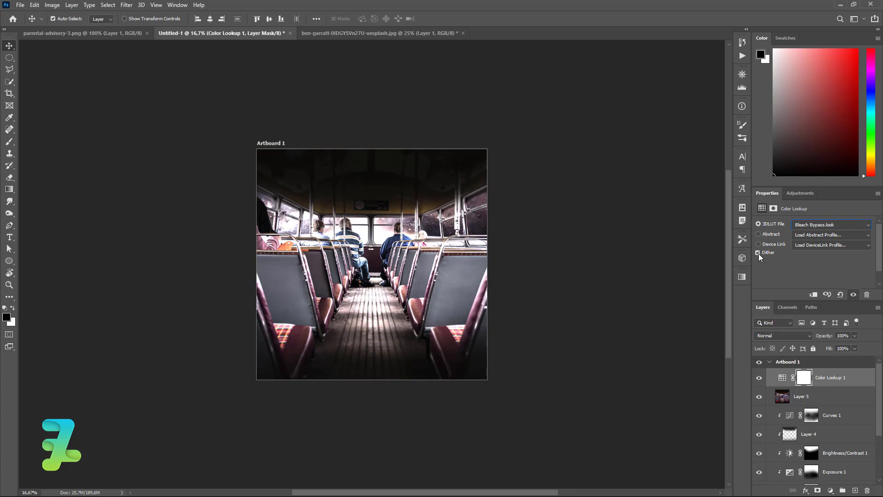
# Blend the lookup layer as Soft Light at 21% opacity
pyautogui.click(785, 337)
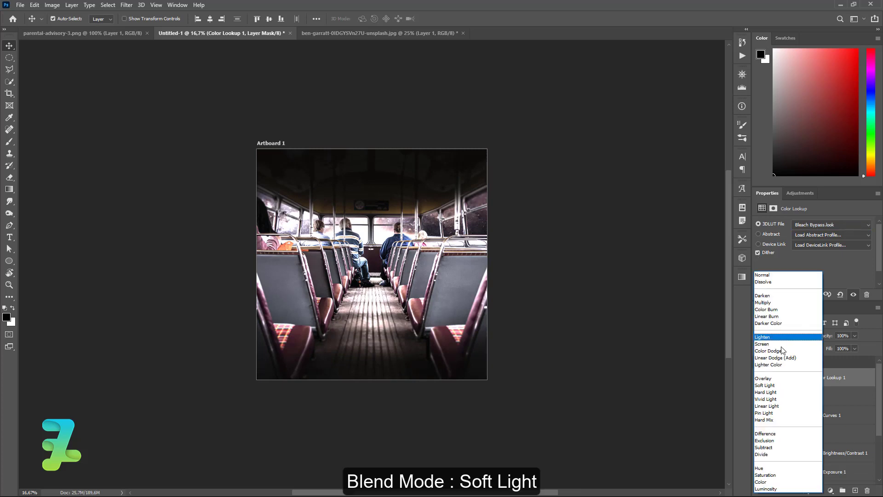
pyautogui.click(771, 386)
pyautogui.click(854, 336)
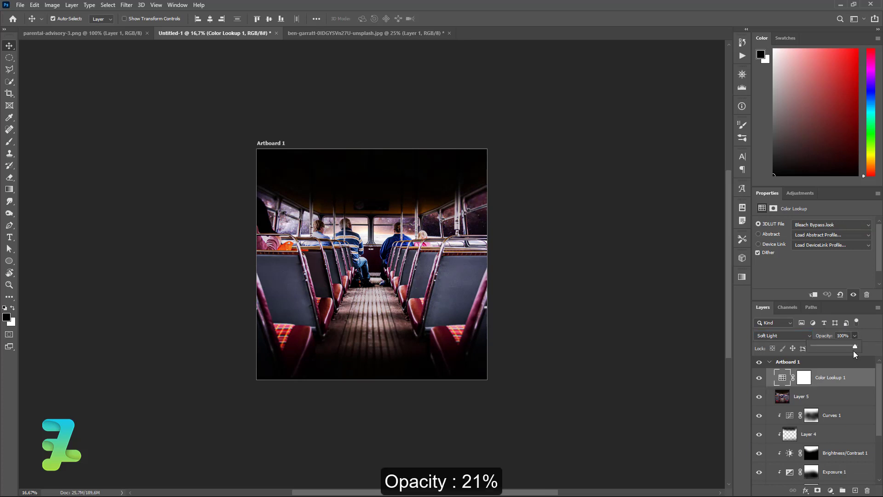
pyautogui.moveTo(837, 345)
pyautogui.mouseDown()
pyautogui.moveTo(824, 348)
pyautogui.moveTo(833, 348)
pyautogui.mouseUp()
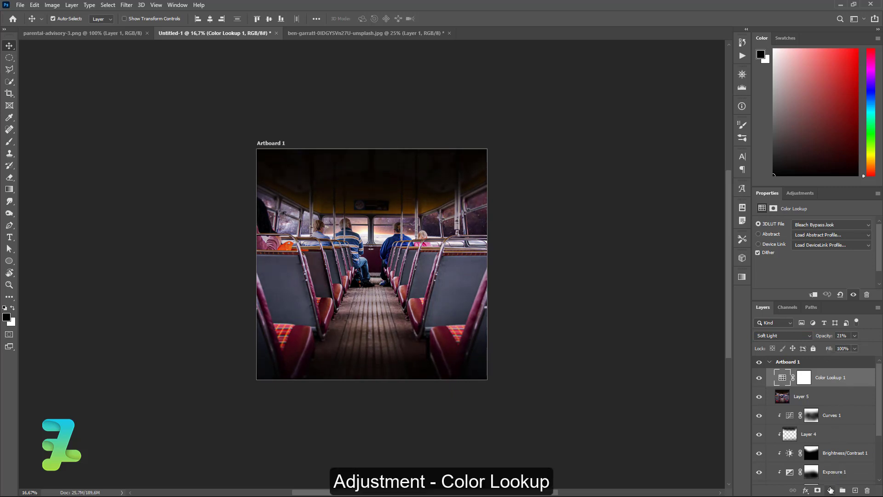
# Add a second Color Lookup layer, initially set to TealOrangePlusContrast.3DL
pyautogui.click(830, 491)
pyautogui.click(823, 441)
pyautogui.click(818, 225)
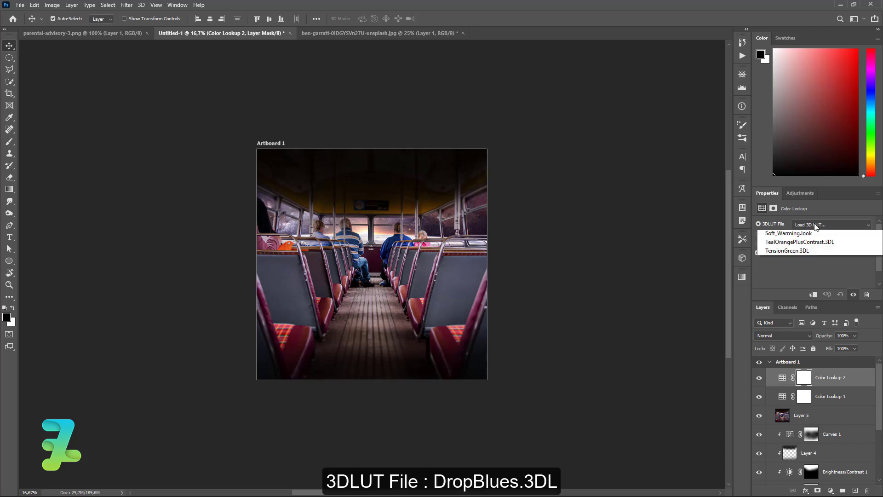
pyautogui.click(812, 481)
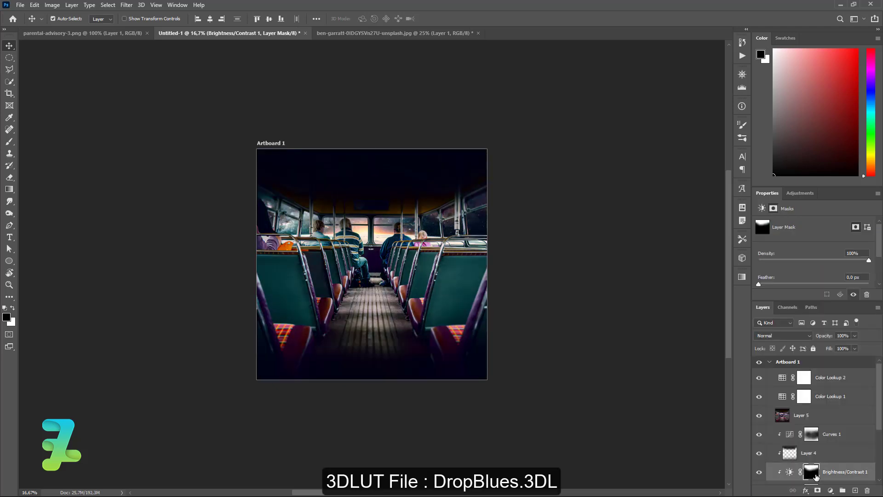
# Compare lookup presets, settle on DropBlues.3DL, and lower Color Lookup 2 to 66% opacity
pyautogui.click(787, 379)
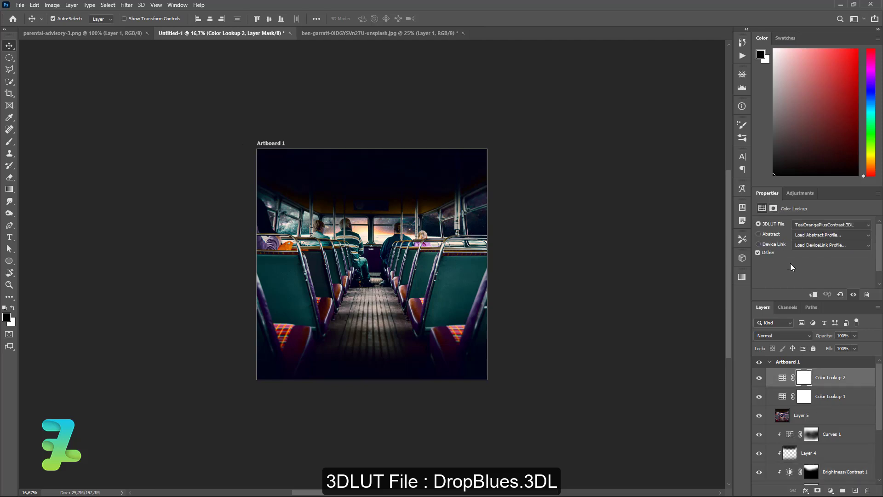
pyautogui.click(804, 227)
pyautogui.click(804, 295)
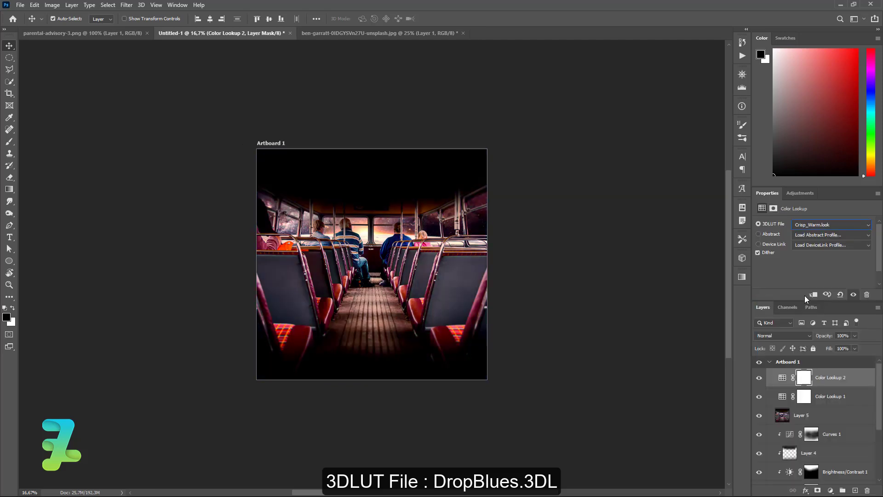
pyautogui.press('Down')
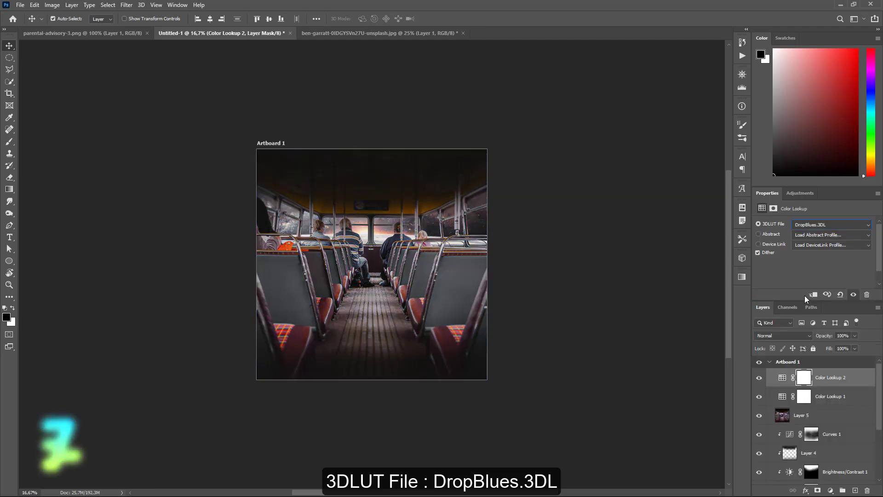
pyautogui.press('Down')
pyautogui.press('Up')
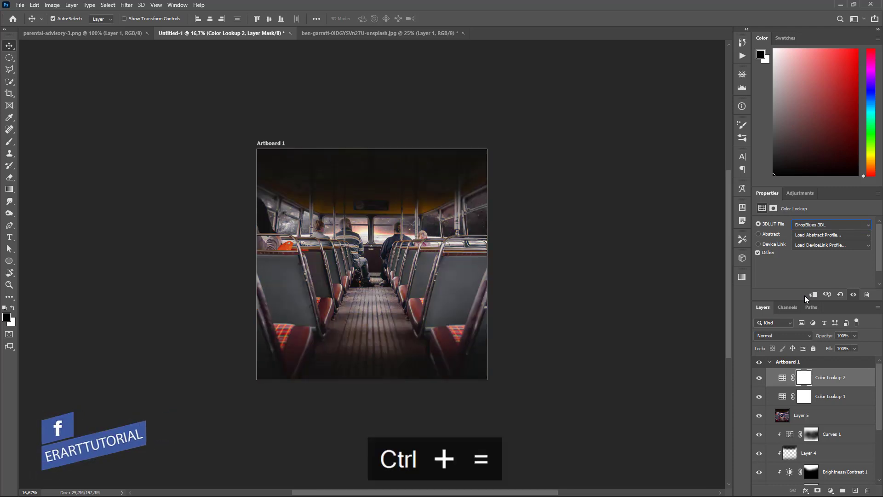
pyautogui.hotkey('ctrl', '=')
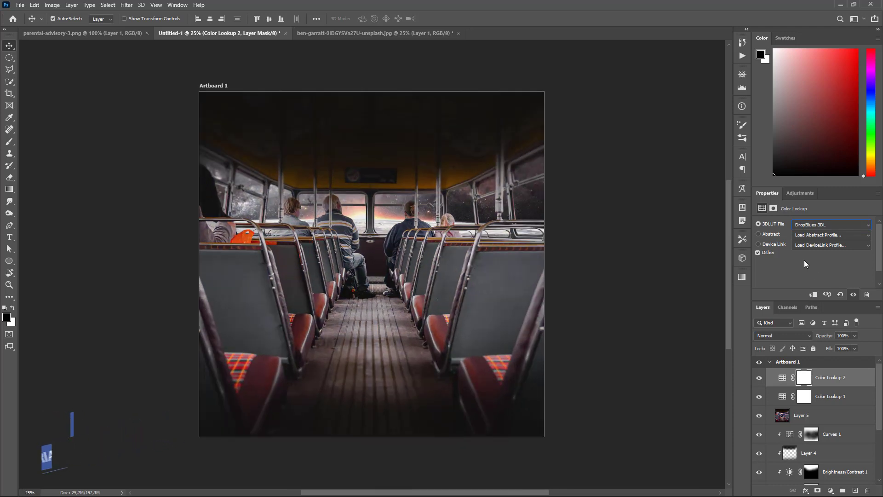
pyautogui.click(854, 336)
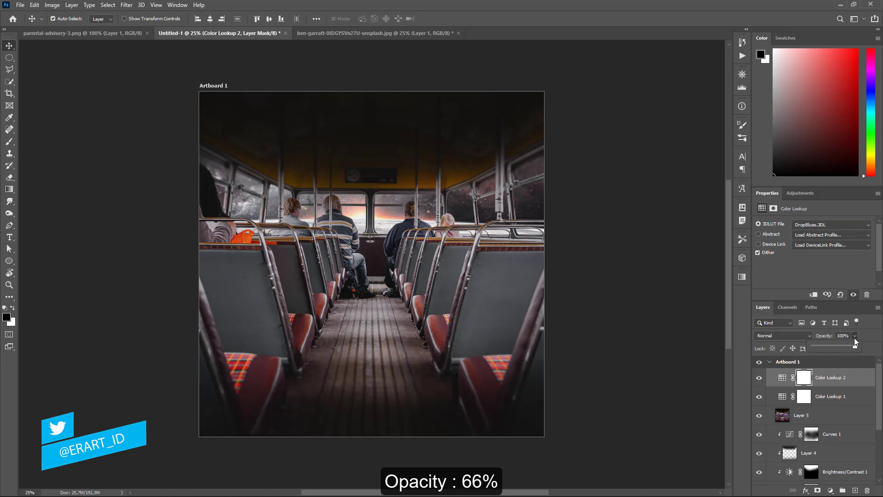
pyautogui.moveTo(846, 348); pyautogui.dragTo(839, 346)
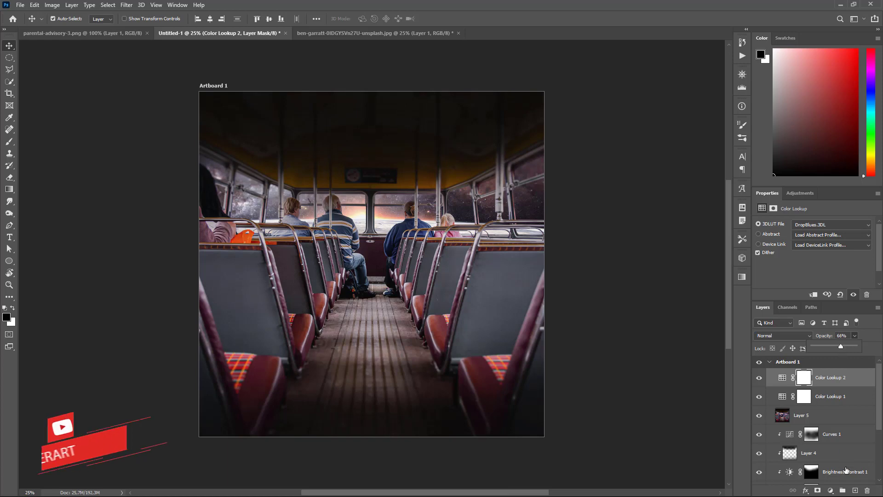
# Add an Exposure adjustment layer with Gamma Correction 1.10 and Offset +0.0042
pyautogui.click(831, 490)
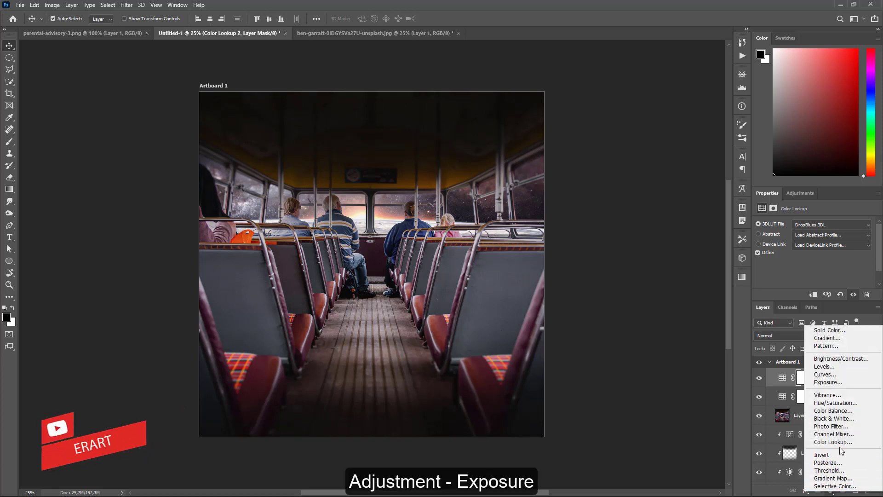
pyautogui.click(828, 382)
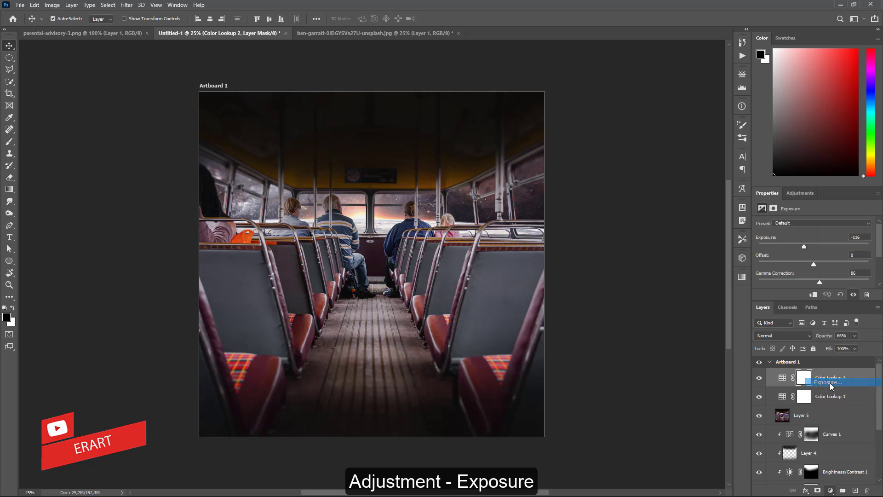
pyautogui.moveTo(814, 283); pyautogui.dragTo(812, 283)
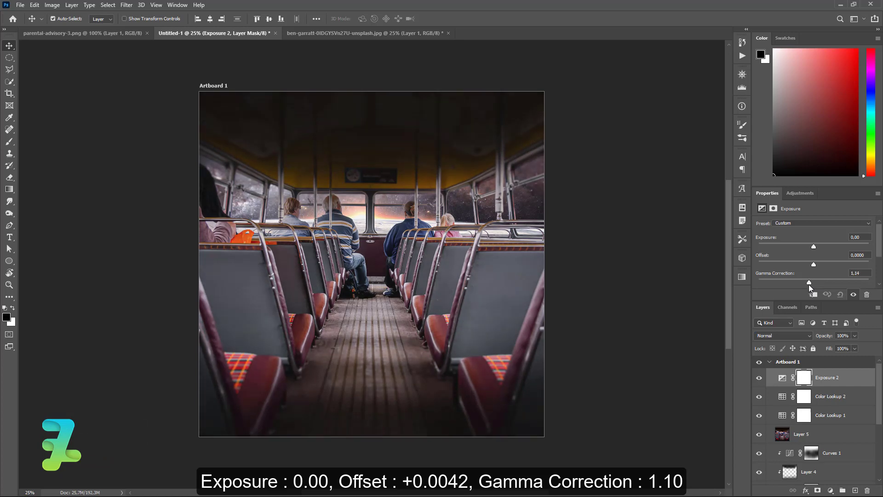
pyautogui.moveTo(814, 264)
pyautogui.mouseDown()
pyautogui.moveTo(822, 266)
pyautogui.moveTo(814, 266)
pyautogui.mouseUp()
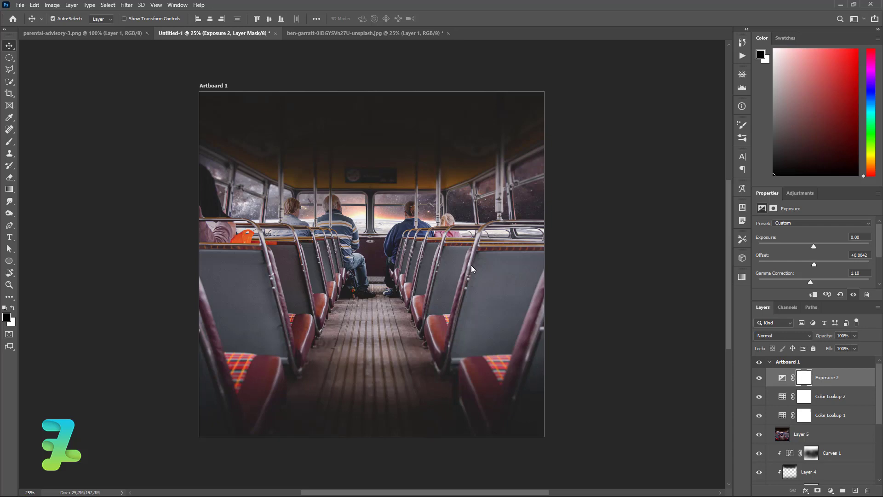
# Drag the parental advisory label onto the cover as Layer 6 and move it toward the lower-left
pyautogui.rightClick(76, 34)
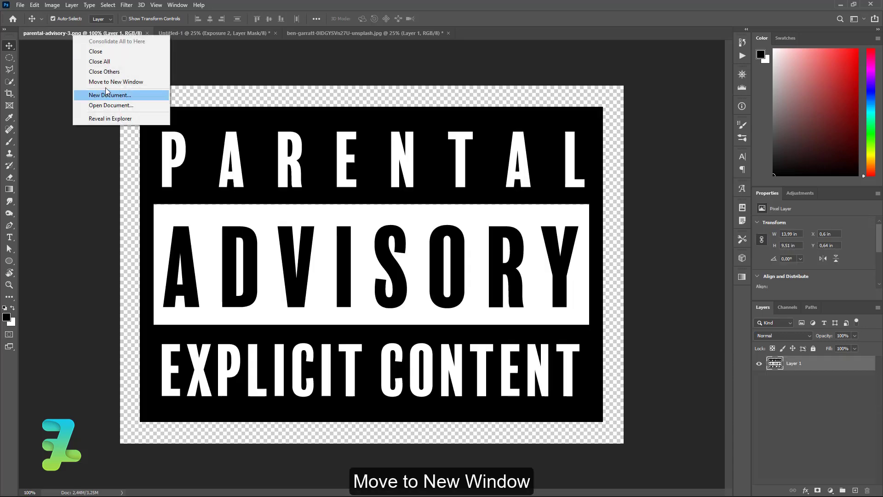
pyautogui.click(78, 81)
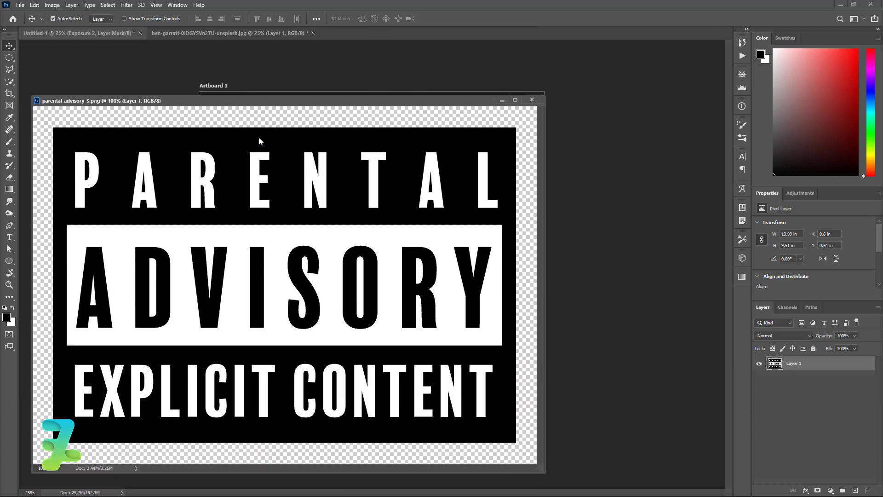
pyautogui.moveTo(240, 33); pyautogui.dragTo(321, 414)
pyautogui.moveTo(777, 363)
pyautogui.mouseDown()
pyautogui.moveTo(533, 309)
pyautogui.moveTo(506, 343)
pyautogui.mouseUp()
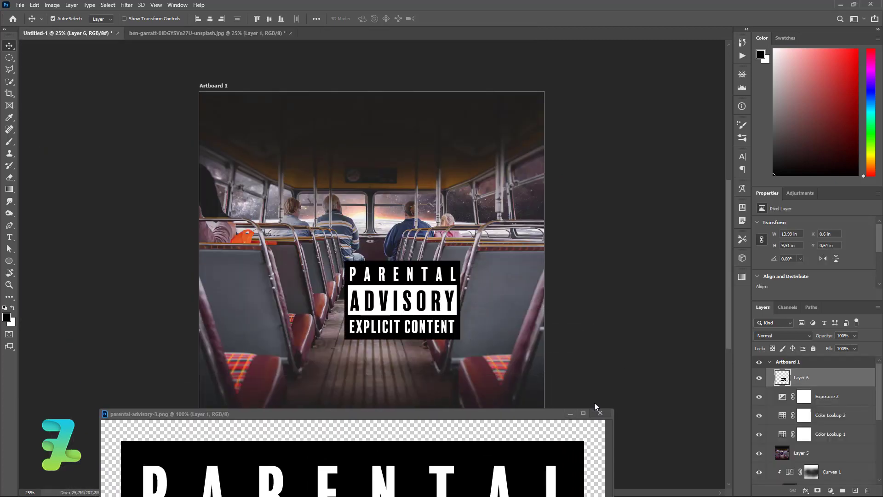
pyautogui.click(600, 413)
pyautogui.moveTo(414, 288)
pyautogui.mouseDown()
pyautogui.moveTo(323, 335)
pyautogui.moveTo(282, 371)
pyautogui.moveTo(290, 362)
pyautogui.mouseUp()
# Scale the advisory label to about 2.07 × 1.41 in and commit it in the bottom-left corner
pyautogui.hotkey('ctrl', 't')
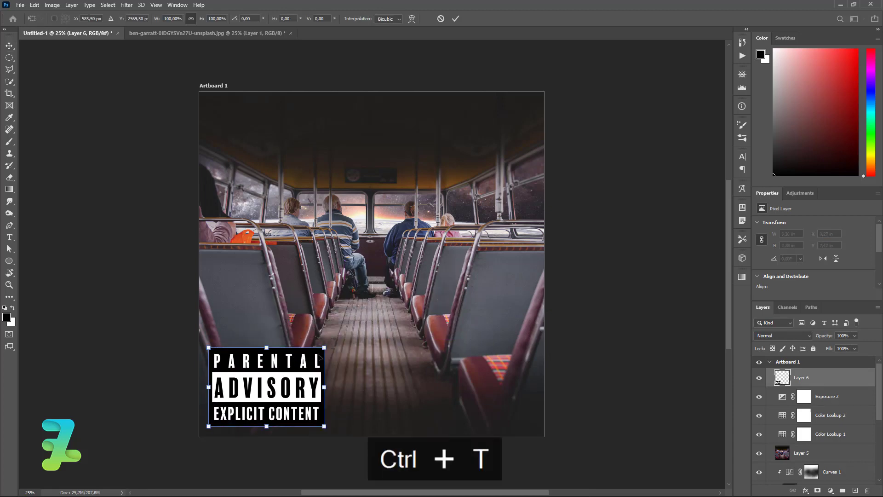
pyautogui.moveTo(324, 345); pyautogui.dragTo(271, 366)
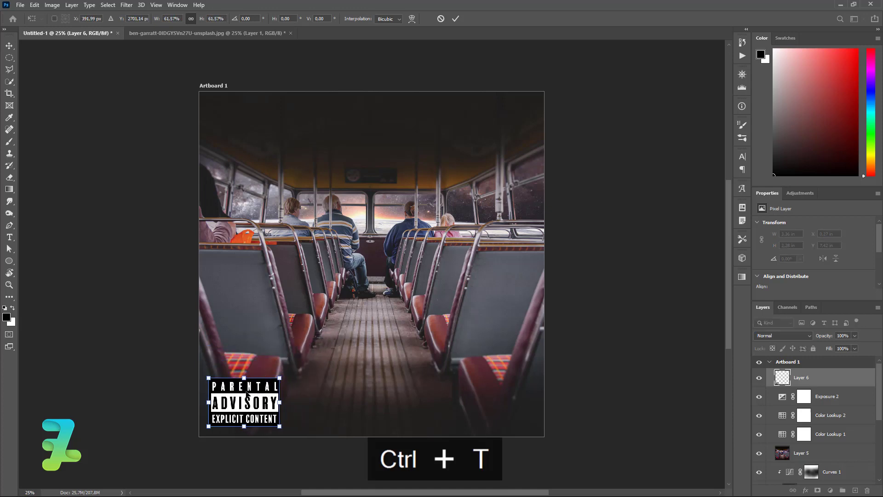
pyautogui.moveTo(249, 394); pyautogui.dragTo(247, 398)
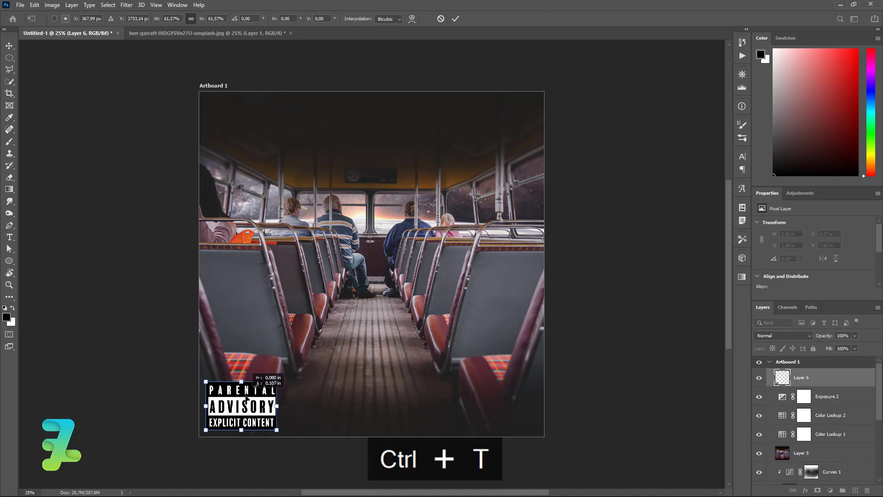
pyautogui.click(10, 46)
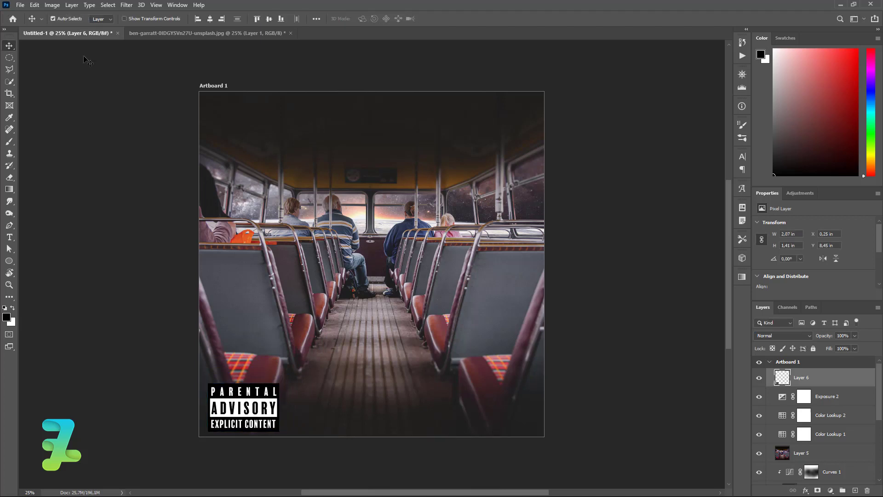
# Set up white text in the script title font at 72 pt
pyautogui.click(12, 308)
pyautogui.click(9, 238)
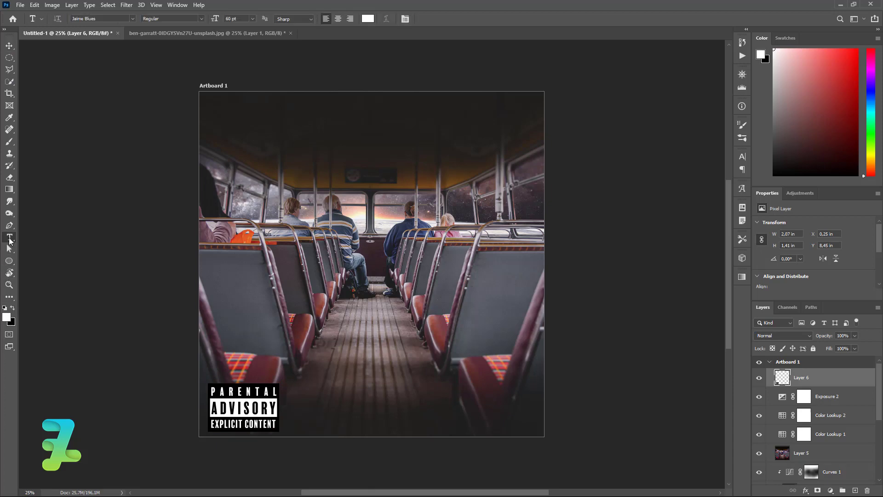
pyautogui.click(201, 19)
pyautogui.click(252, 18)
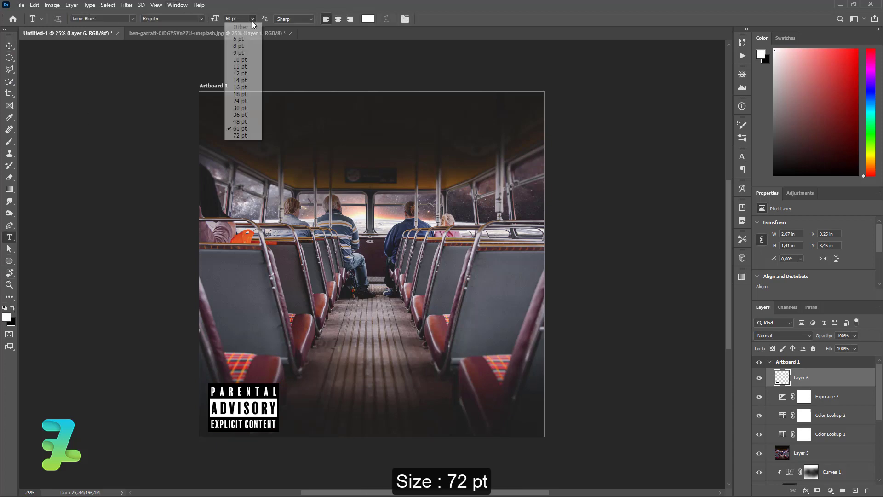
pyautogui.click(241, 136)
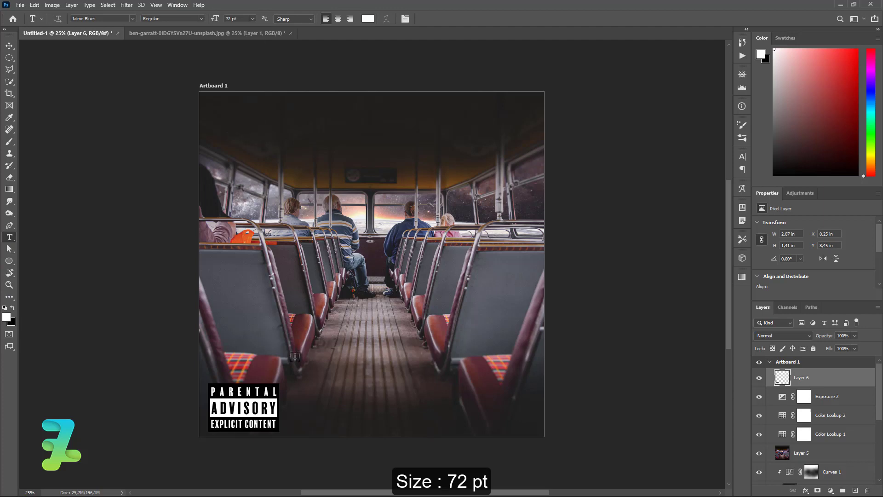
# Type the title 'Fly to the Planet', fixing typos, and move it near the top
pyautogui.click(297, 329)
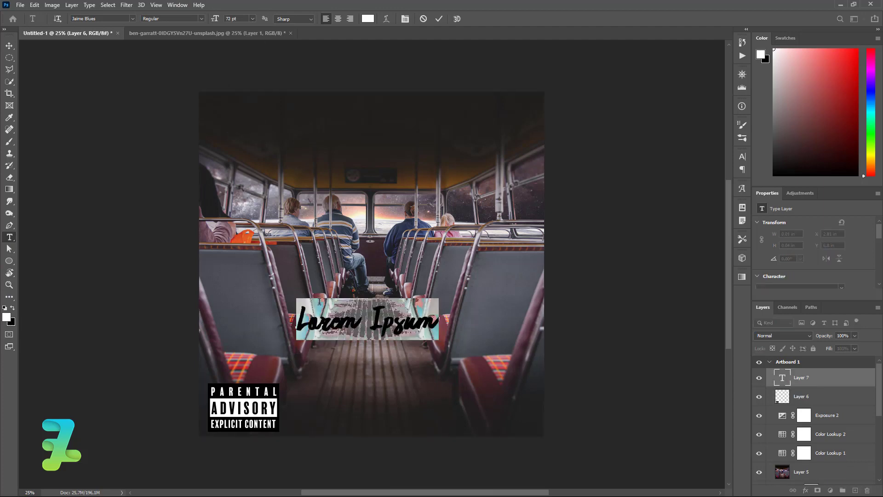
pyautogui.write('b')
pyautogui.press('BackSpace')
pyautogui.write('Fl')
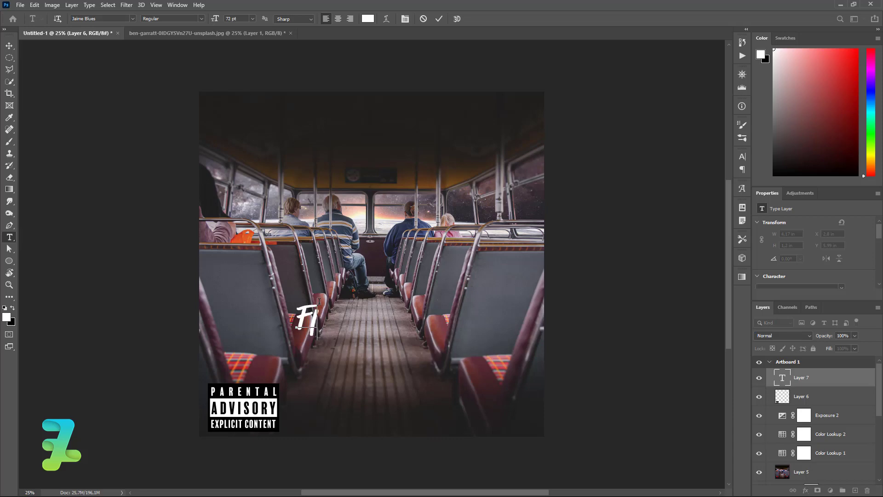
pyautogui.write('y')
pyautogui.write(' to')
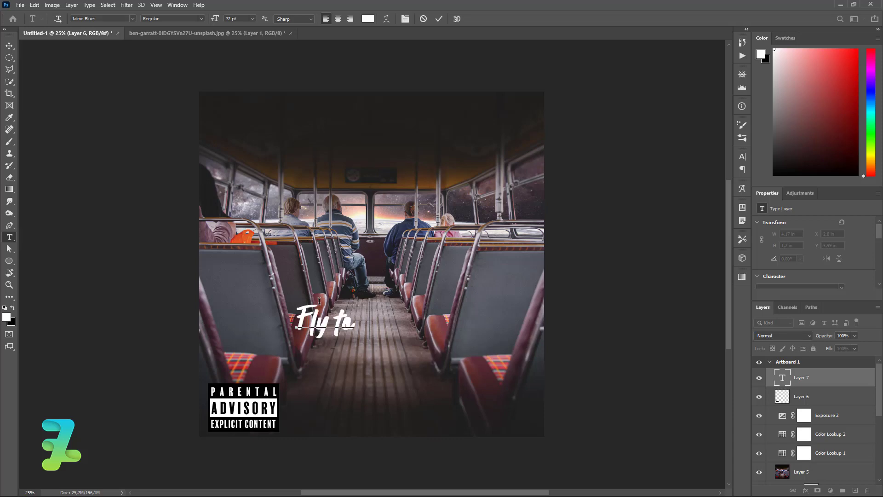
pyautogui.write(' tjo')
pyautogui.press('BackSpace')
pyautogui.press('BackSpace')
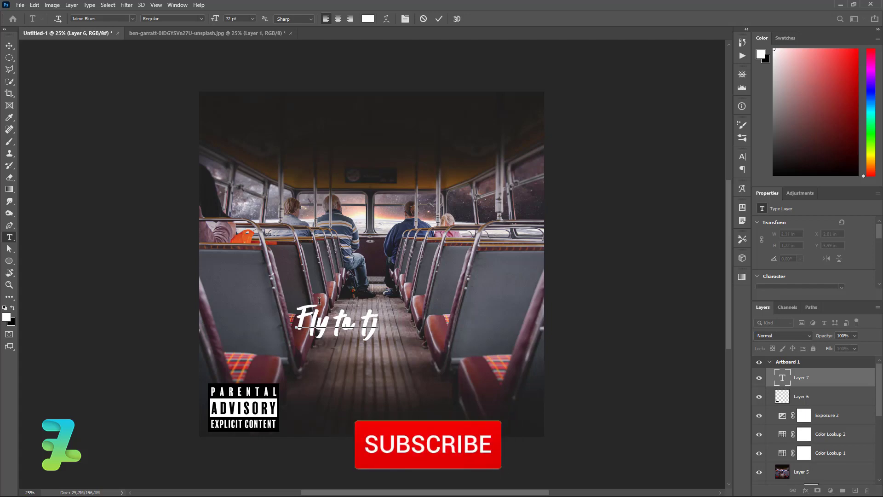
pyautogui.press('BackSpace')
pyautogui.write('he')
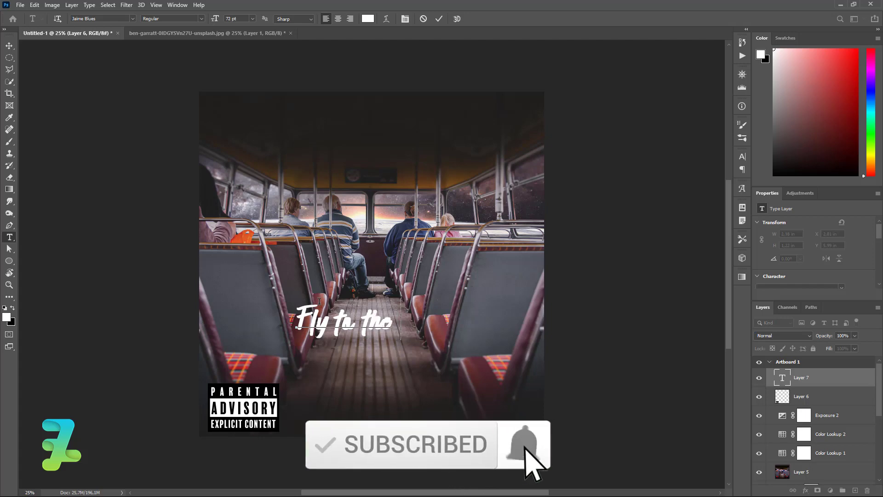
pyautogui.write(' Planet')
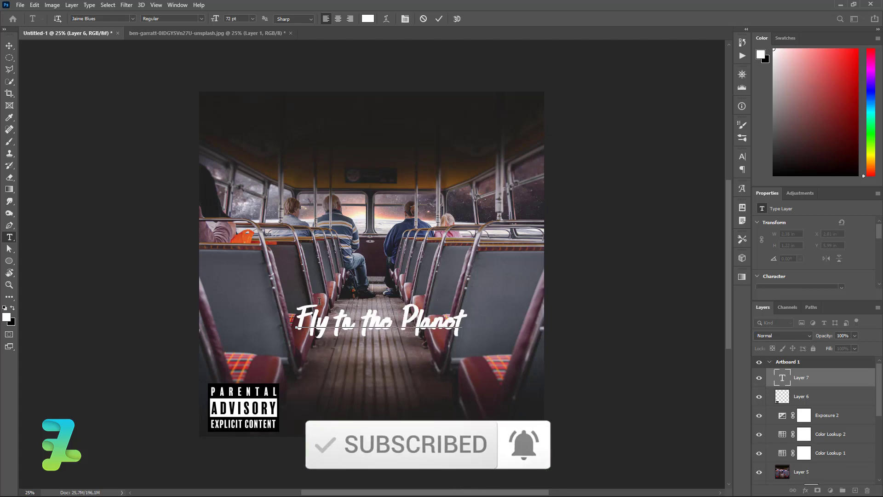
pyautogui.click(9, 45)
pyautogui.moveTo(406, 328)
pyautogui.mouseDown()
pyautogui.moveTo(399, 345)
pyautogui.moveTo(403, 141)
pyautogui.mouseUp()
# Centre the title horizontally on the cover with Align Horizontal Centers
pyautogui.hotkey('ctrl', 'a')
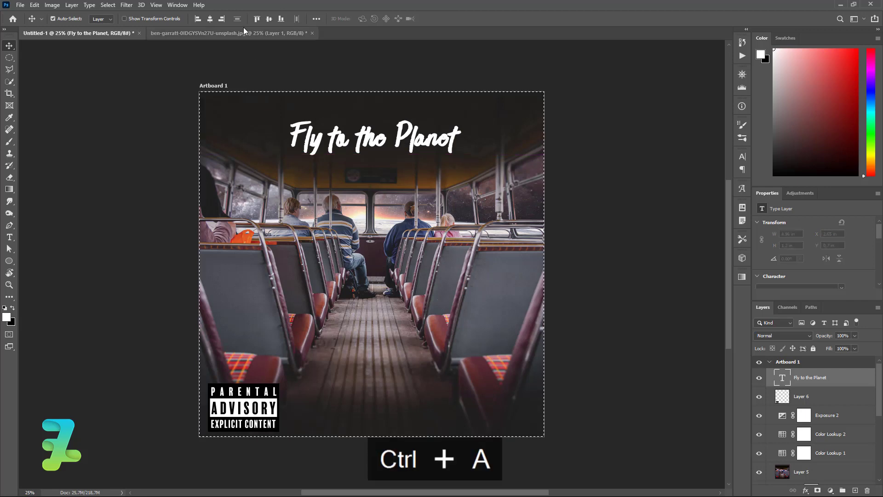
pyautogui.click(210, 19)
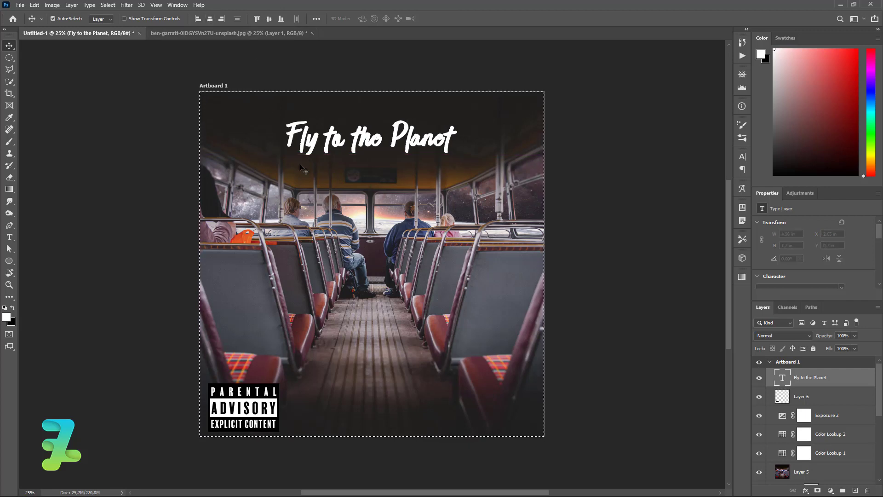
pyautogui.hotkey('ctrl', 'd')
# Try a different font on the title, then undo to keep Jaime Blues
pyautogui.click(7, 241)
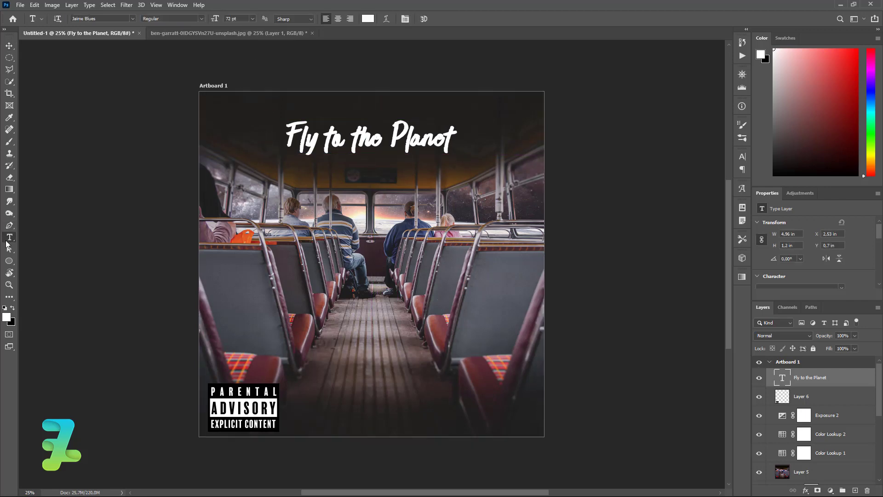
pyautogui.click(133, 18)
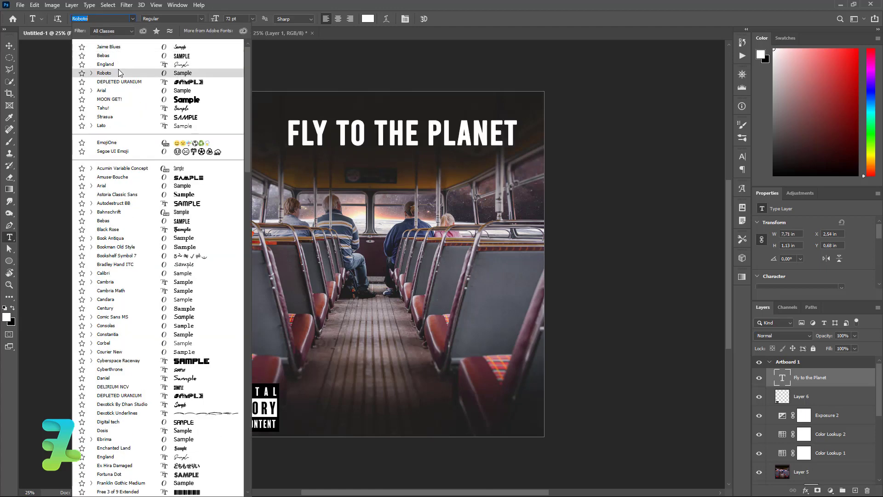
pyautogui.hotkey('ctrl', 'z')
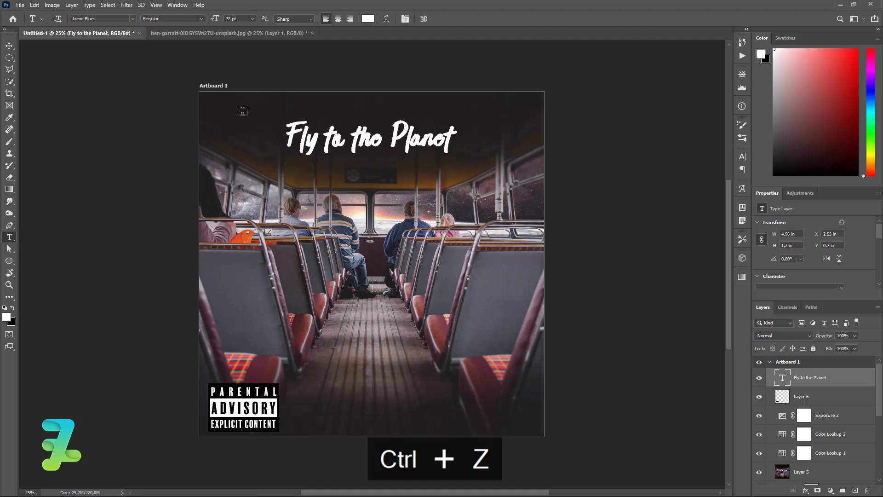
# Add a new layer and type the word 'The' above the title
pyautogui.click(853, 489)
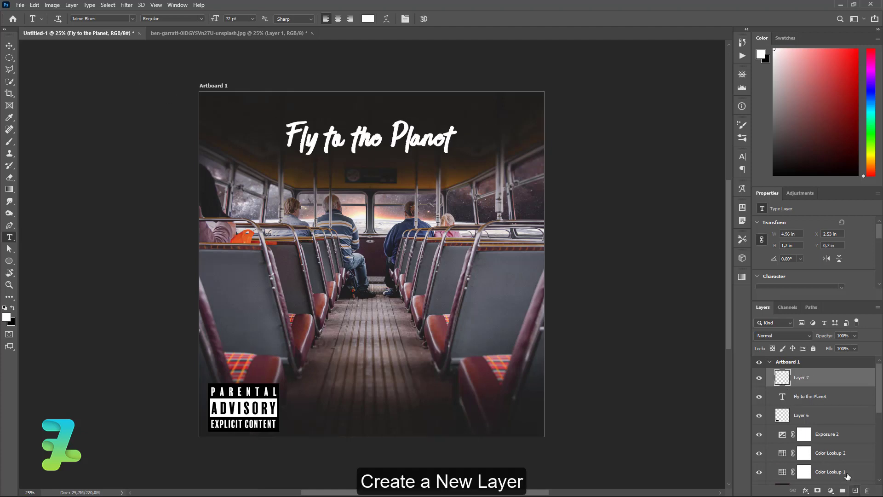
pyautogui.click(330, 111)
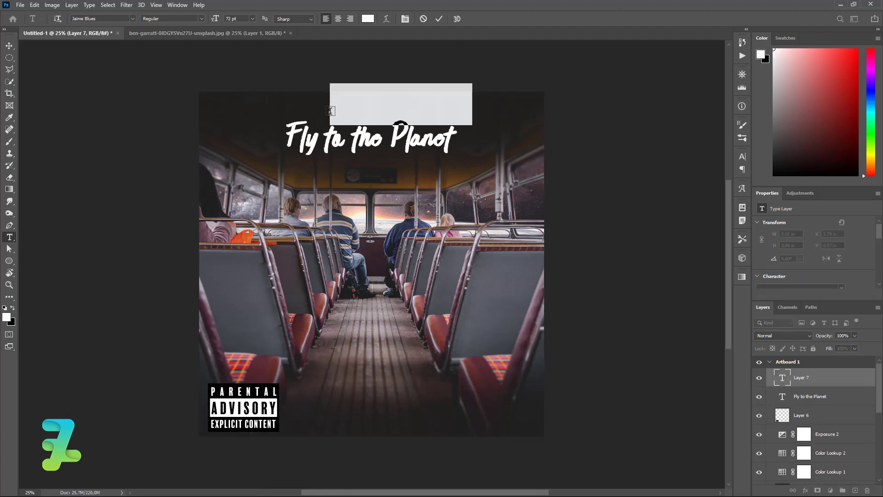
pyautogui.write('Ihe')
pyautogui.hotkey('ctrl', 'a')
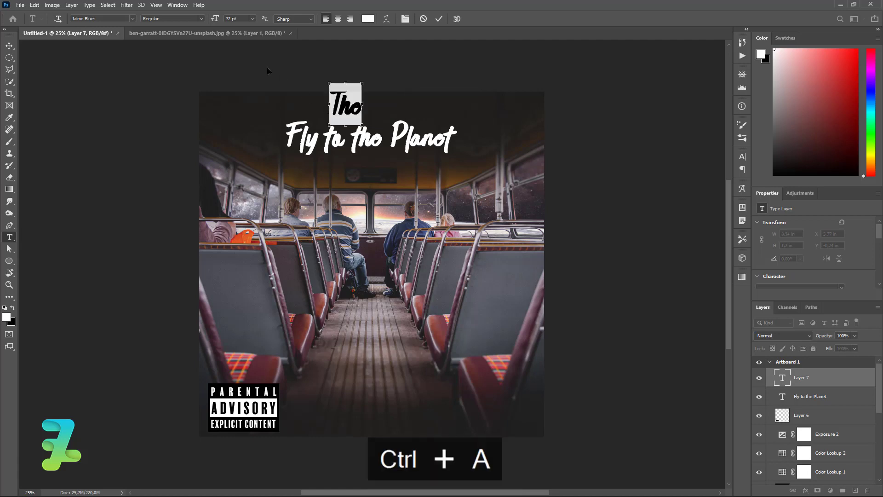
# Format 'The' as Roboto Black at 24 pt and commit the text
pyautogui.click(133, 19)
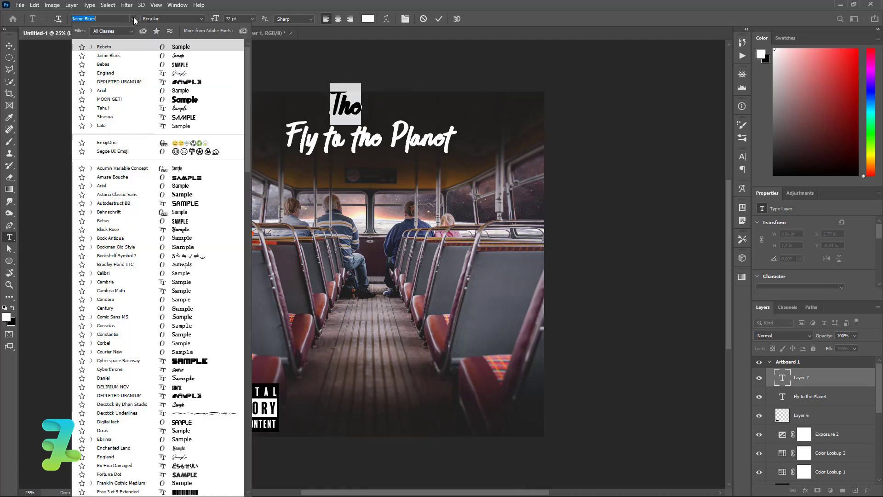
pyautogui.click(126, 47)
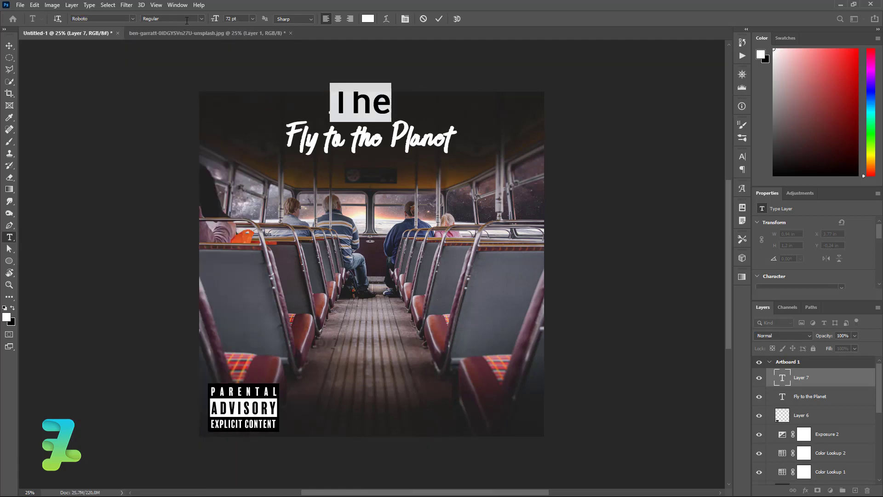
pyautogui.click(201, 18)
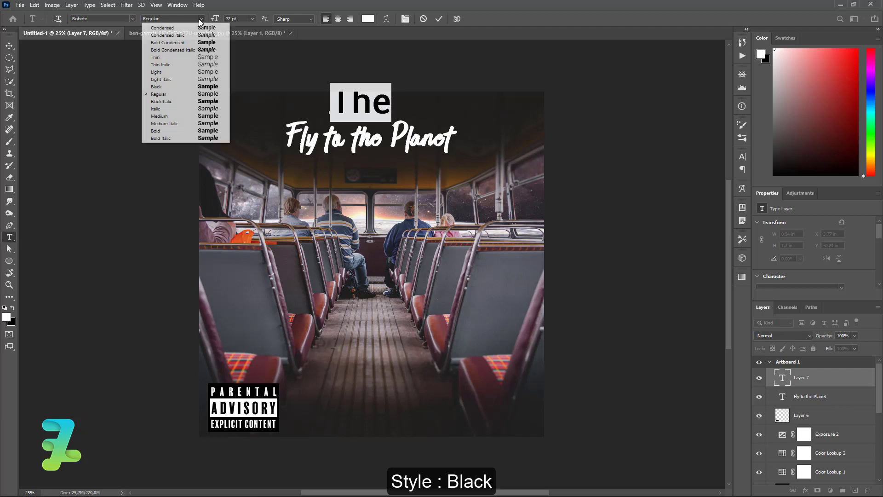
pyautogui.click(181, 87)
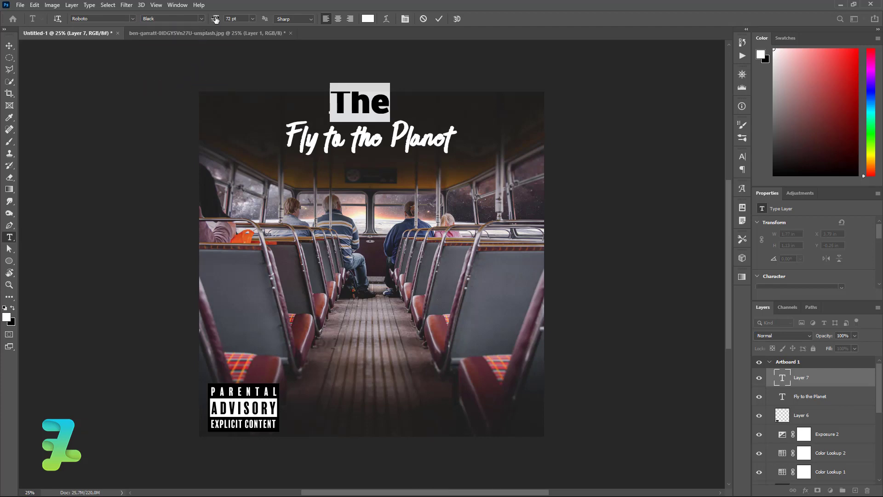
pyautogui.click(253, 19)
pyautogui.click(242, 79)
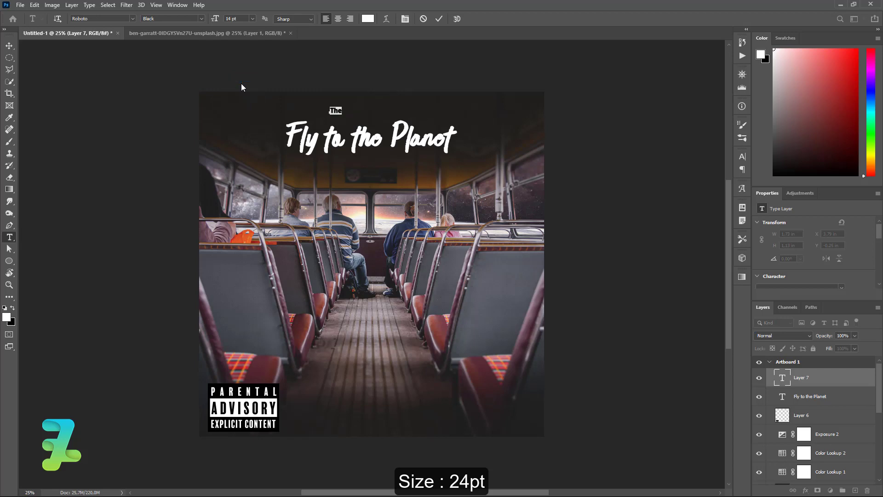
pyautogui.click(252, 19)
pyautogui.click(243, 94)
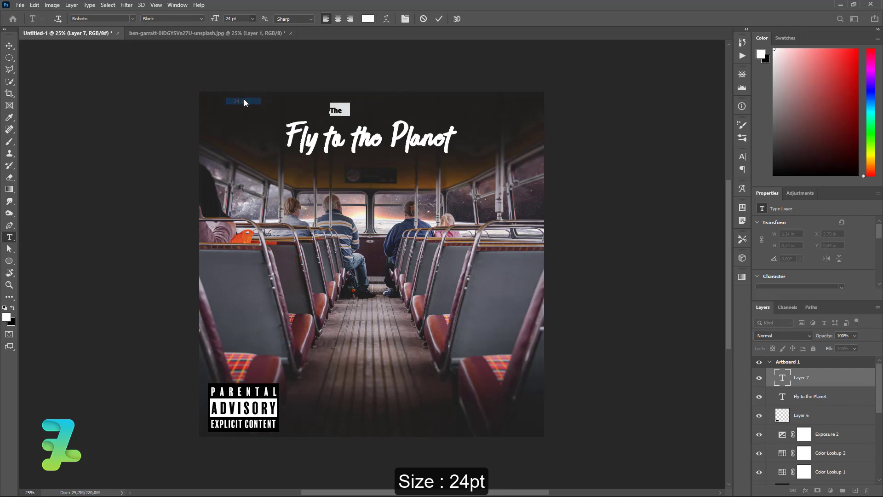
pyautogui.click(9, 45)
# Centre 'The' horizontally on the cover, just above the title, nudged up slightly
pyautogui.moveTo(340, 109); pyautogui.dragTo(368, 112)
pyautogui.hotkey('ctrl', 'a')
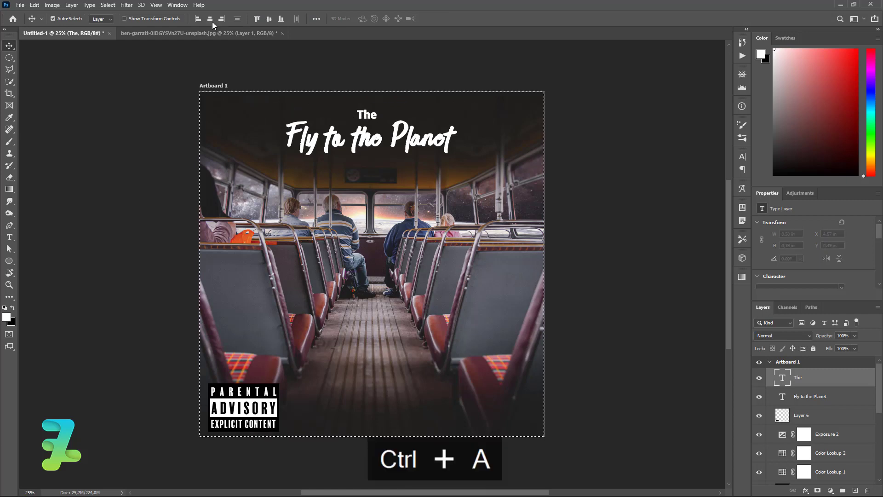
pyautogui.click(210, 18)
pyautogui.hotkey('ctrl', 'd')
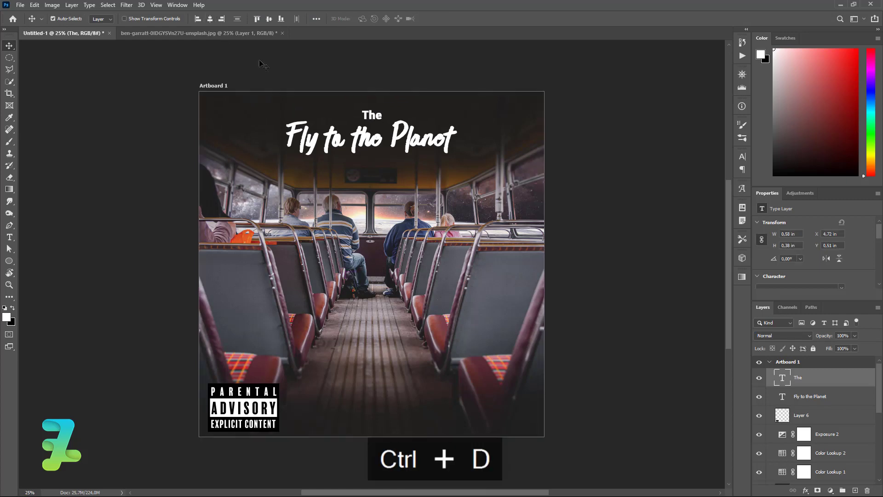
pyautogui.press('Up')
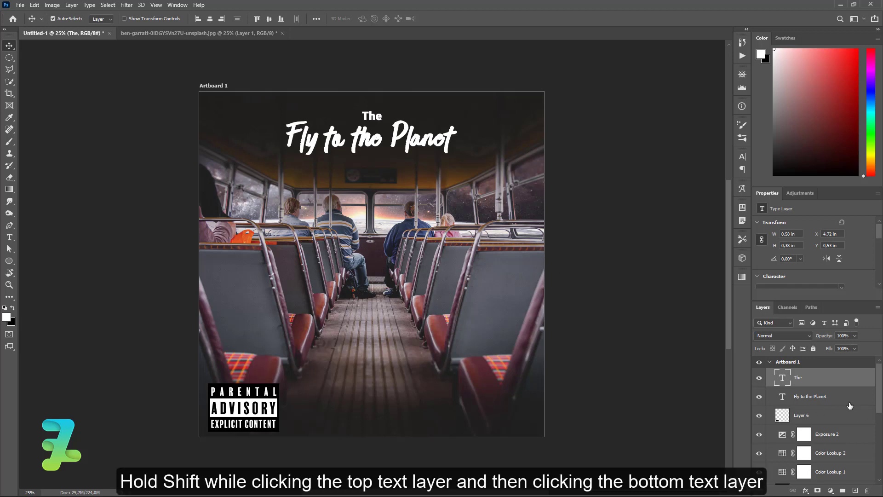
# Group 'The' with the title layer into Group 1 and move it slightly lower
pyautogui.keyDown('shift'); pyautogui.click(836, 396); pyautogui.keyUp('shift')
pyautogui.hotkey('ctrl', 'g')
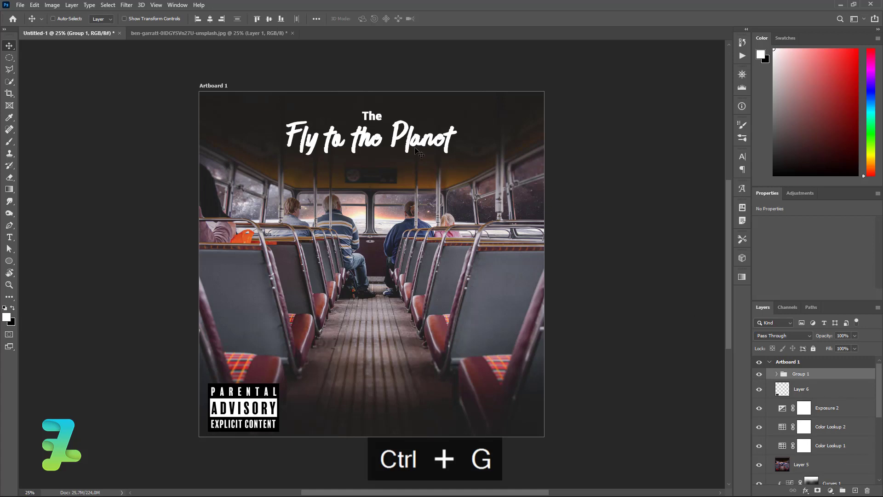
pyautogui.moveTo(417, 144); pyautogui.dragTo(418, 160)
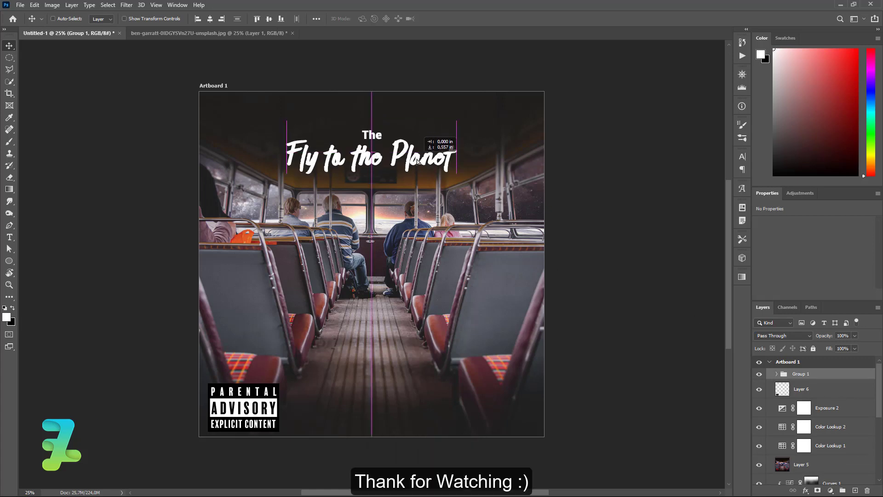
pyautogui.click(625, 210)
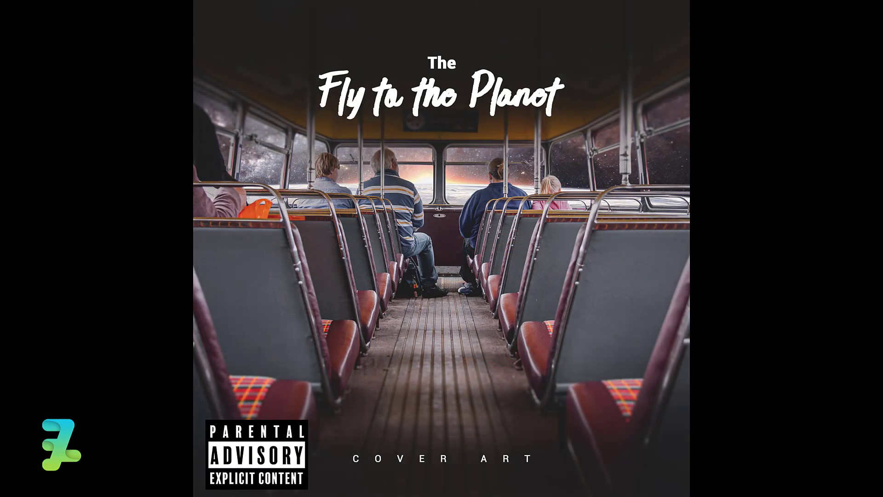